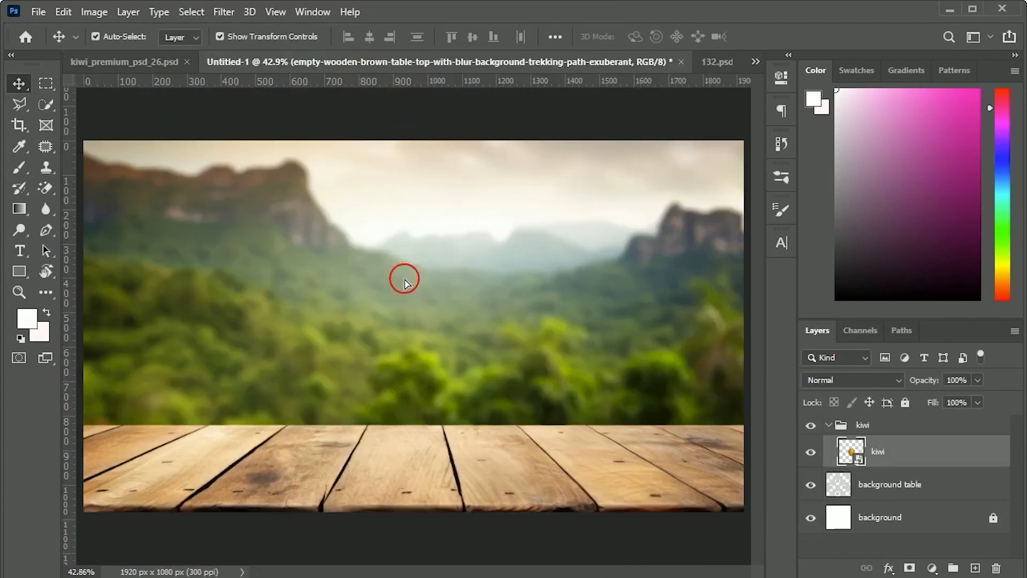
Step: Scale the kiwi down to about 21% and stand it upright on the wooden table
left_click_drag(405, 282, 403, 278)
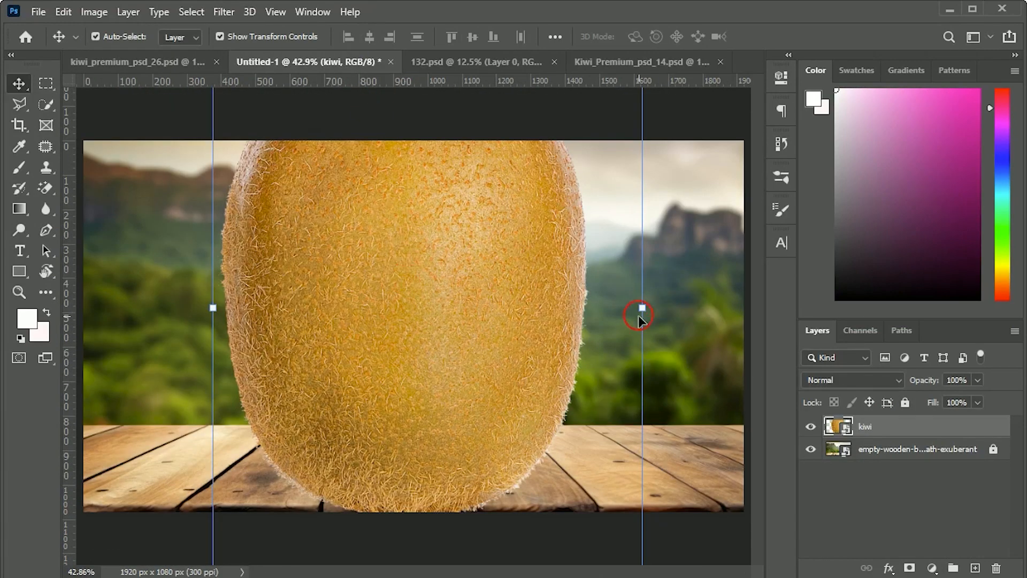
left_click_drag(647, 319, 530, 321)
left_click_drag(450, 315, 467, 375)
left_click_drag(550, 368, 523, 358)
left_click_drag(446, 372, 442, 386)
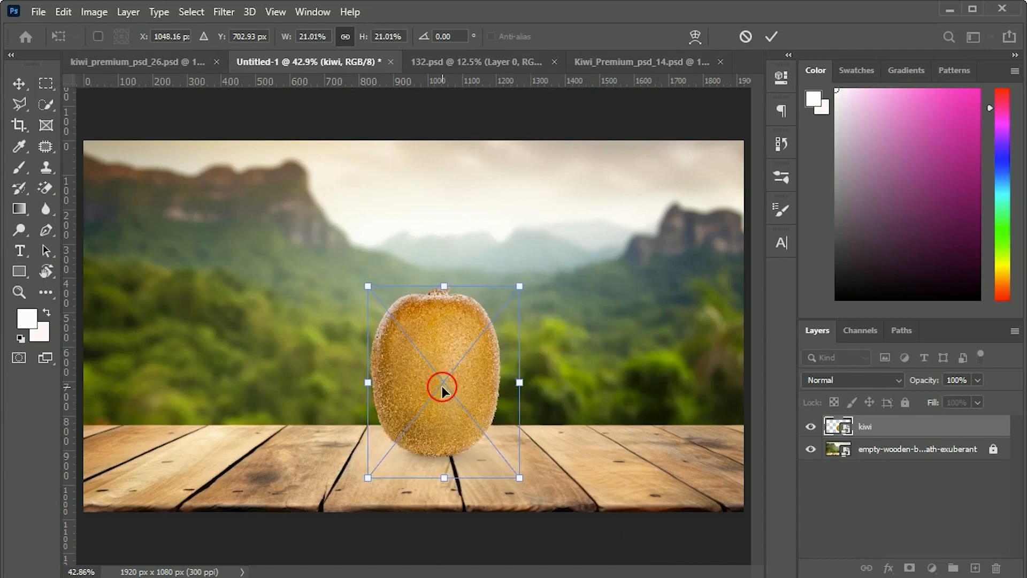
key("Return")
Step: Centre the kiwi horizontally on the canvas and clear the selection
key("ctrl+a")
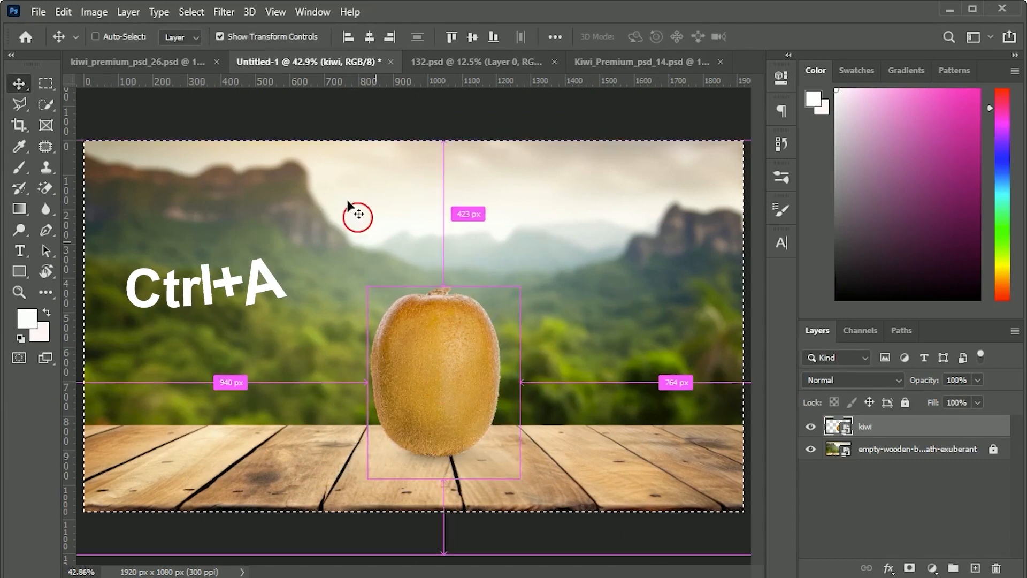
left_click(371, 38)
key("ctrl+d")
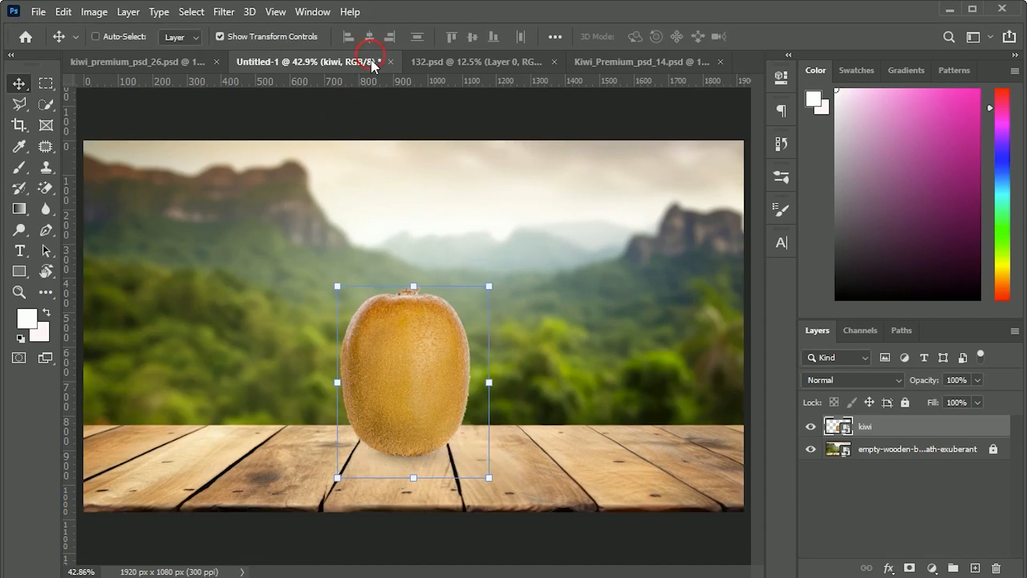
left_click(571, 538)
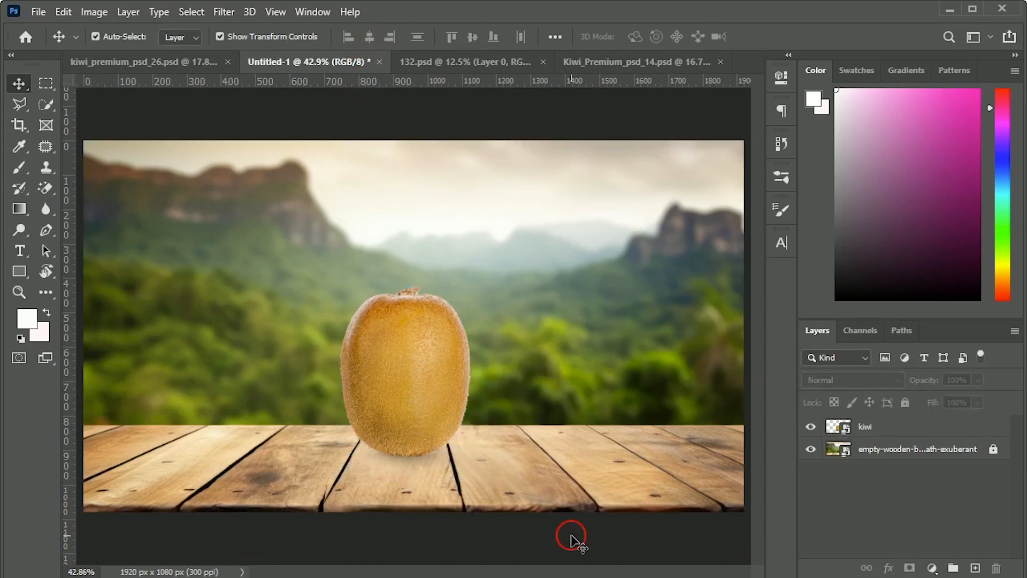
left_click(415, 366)
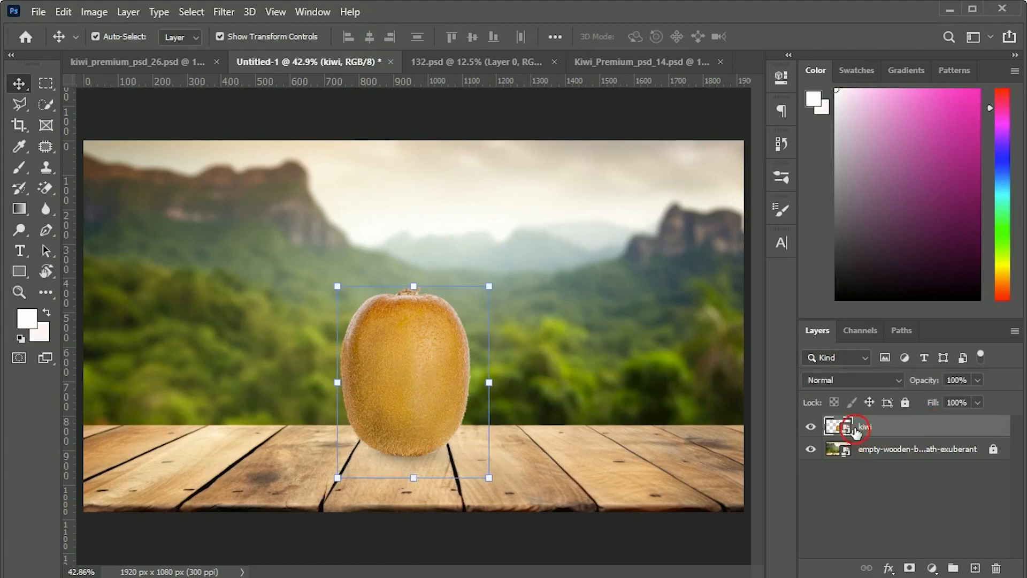
Step: Duplicate the kiwi layer and hide the original underneath
left_click_drag(850, 431, 975, 567)
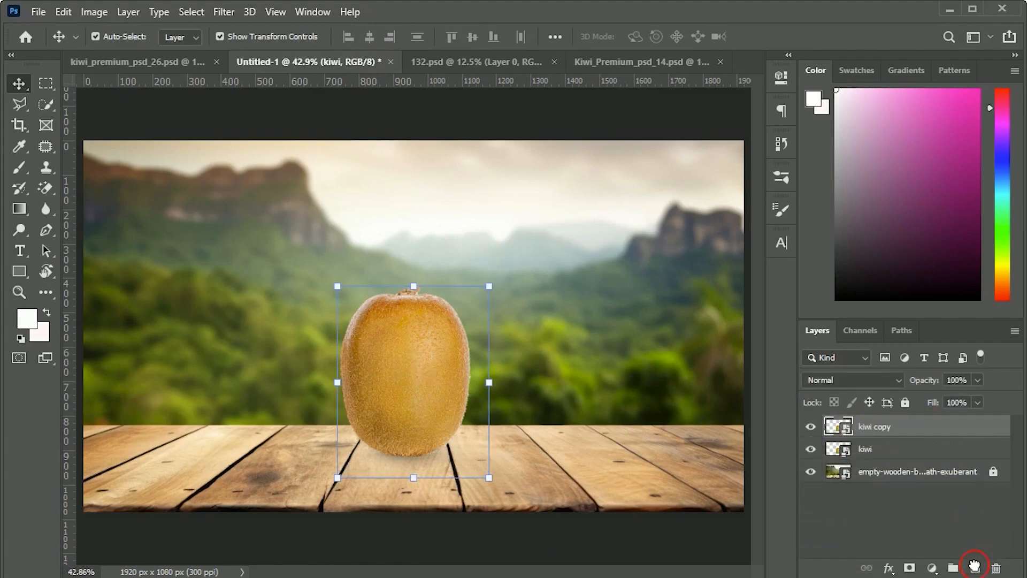
left_click(811, 451)
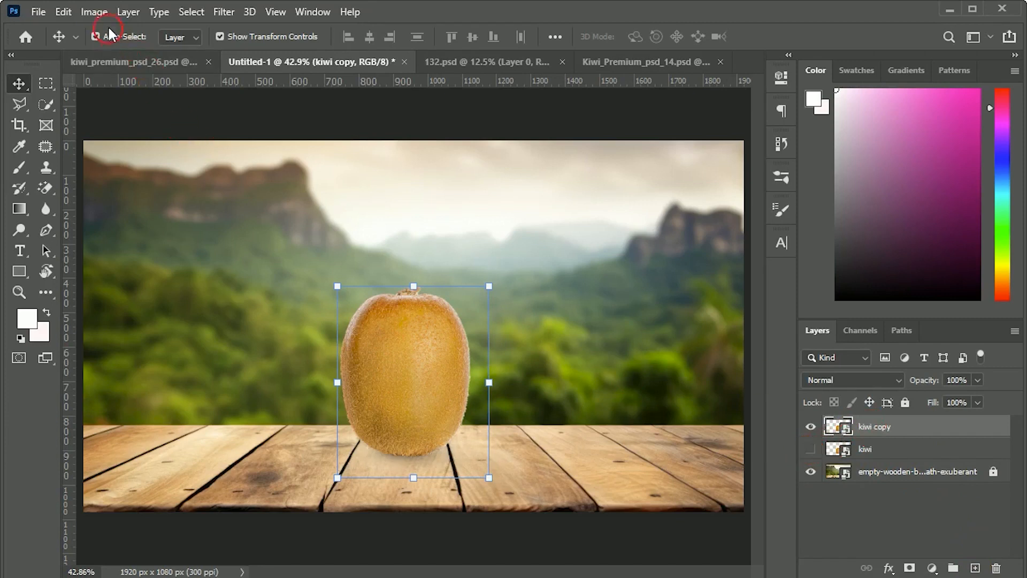
left_click(94, 12)
mouse_move(104, 53)
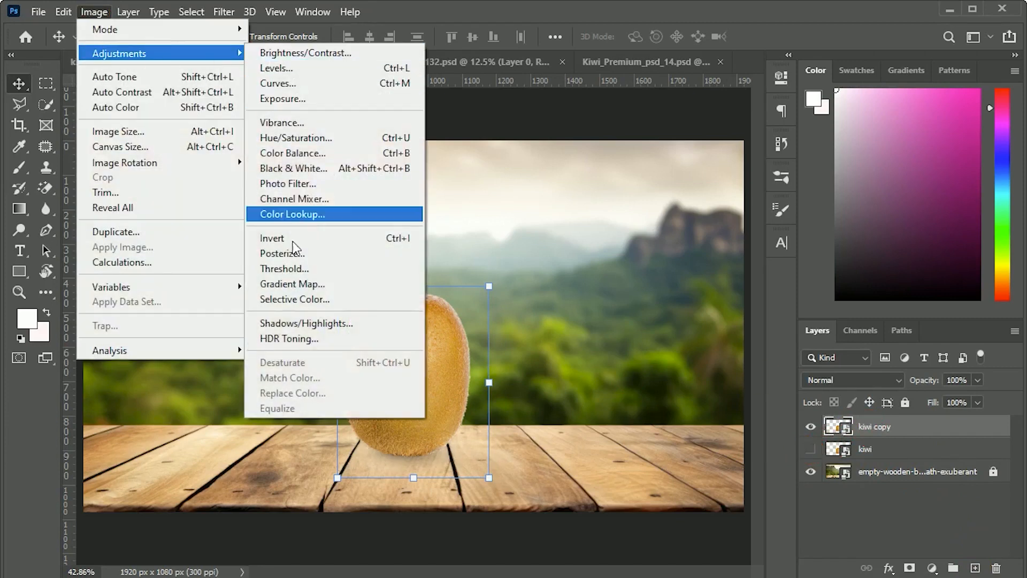
left_click(594, 374)
Step: Rasterize the kiwi copy layer and desaturate it
right_click(904, 433)
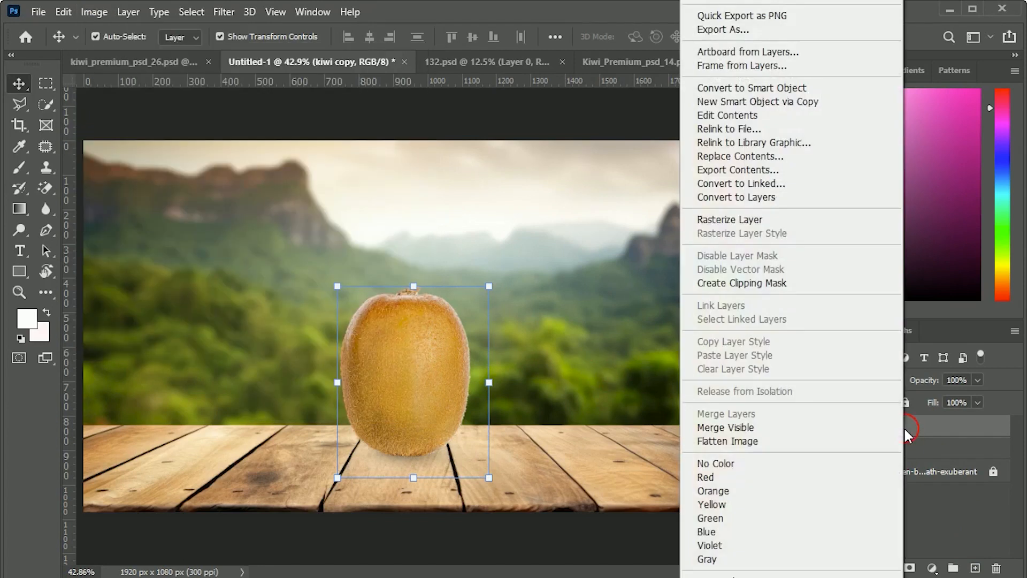
left_click(730, 220)
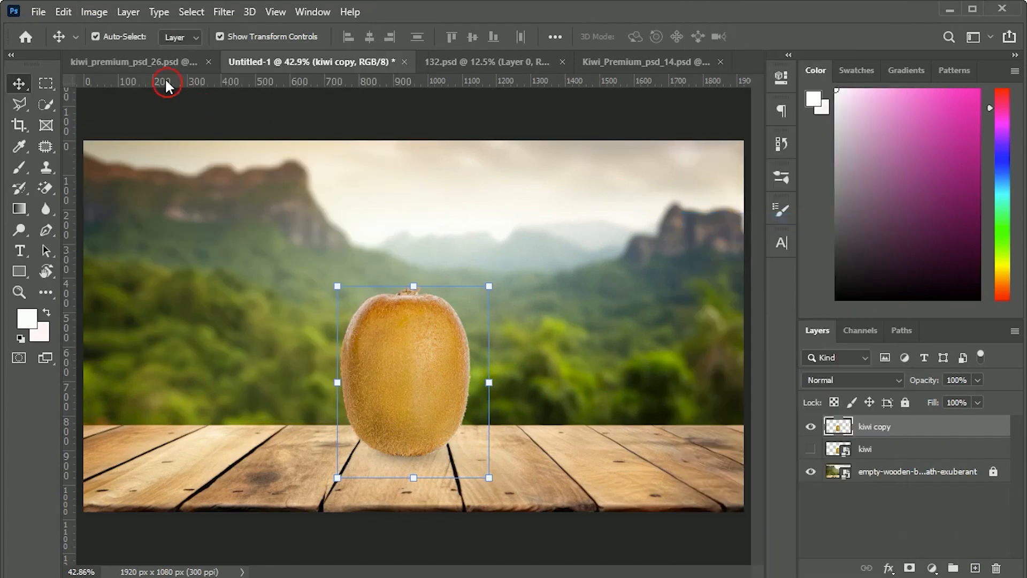
left_click(91, 11)
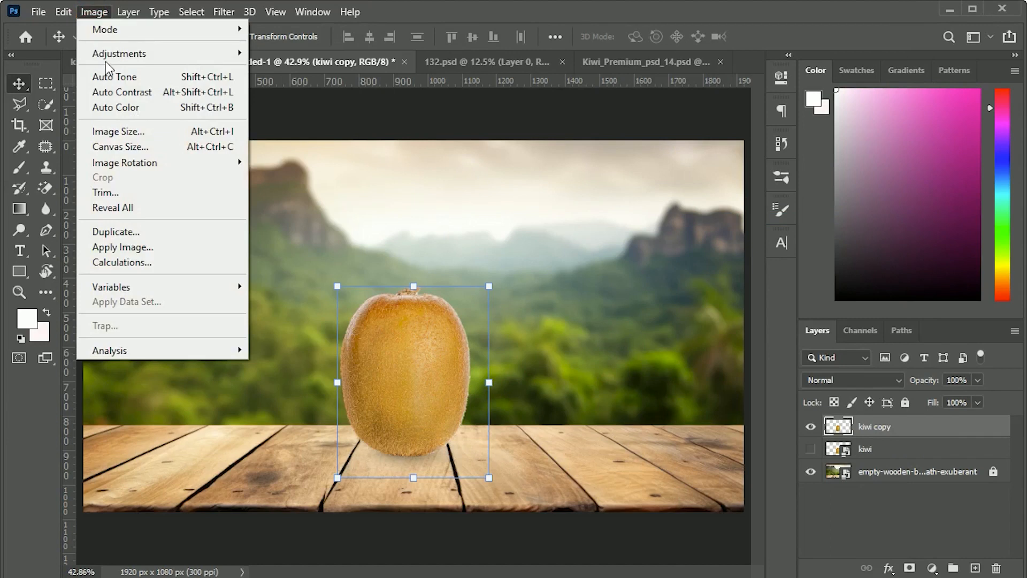
mouse_move(121, 61)
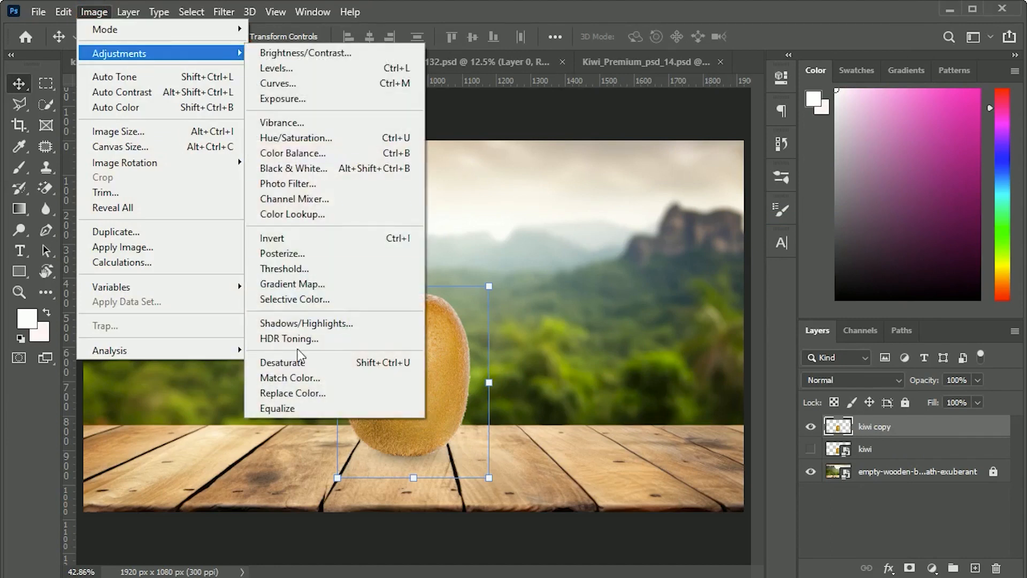
left_click(297, 364)
Step: Set the kiwi copy layer's blend mode to Screen and briefly preview it with the original kiwi shown
left_click(845, 381)
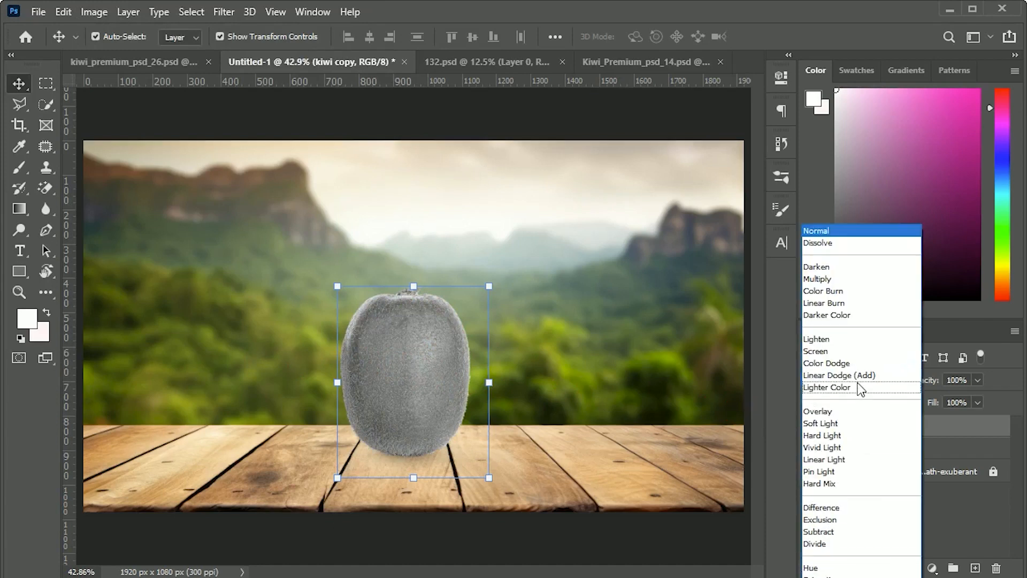
left_click(814, 352)
left_click(811, 452)
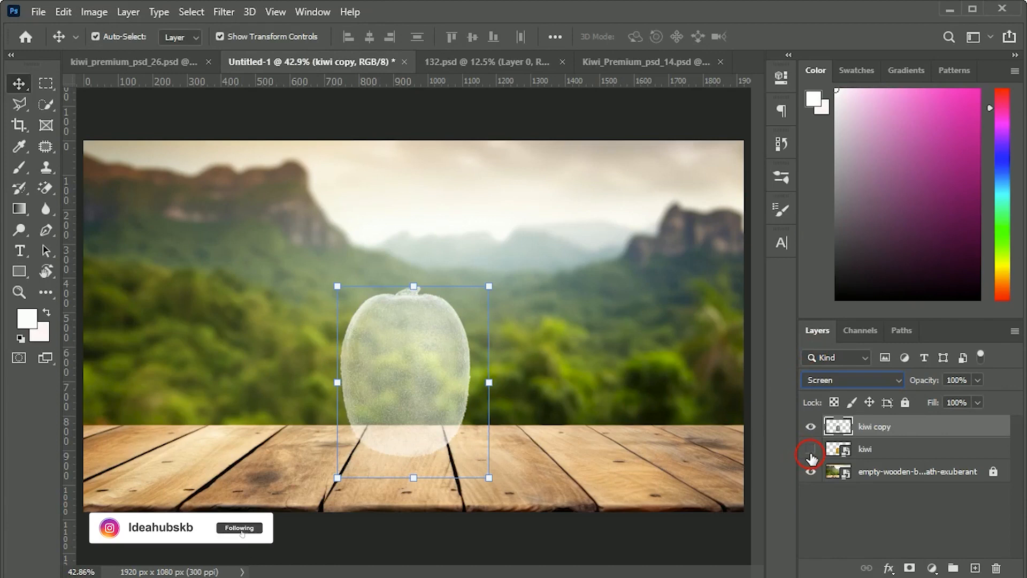
left_click(811, 451)
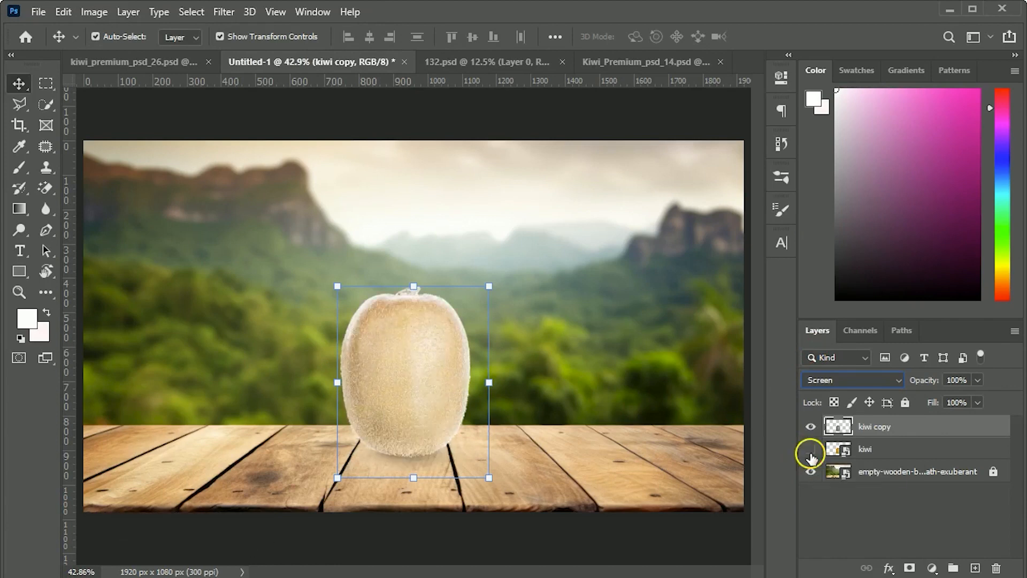
Step: Add a Levels adjustment clipped to the kiwi copy layer with input levels 125, 0.68 and 228
left_click(931, 568)
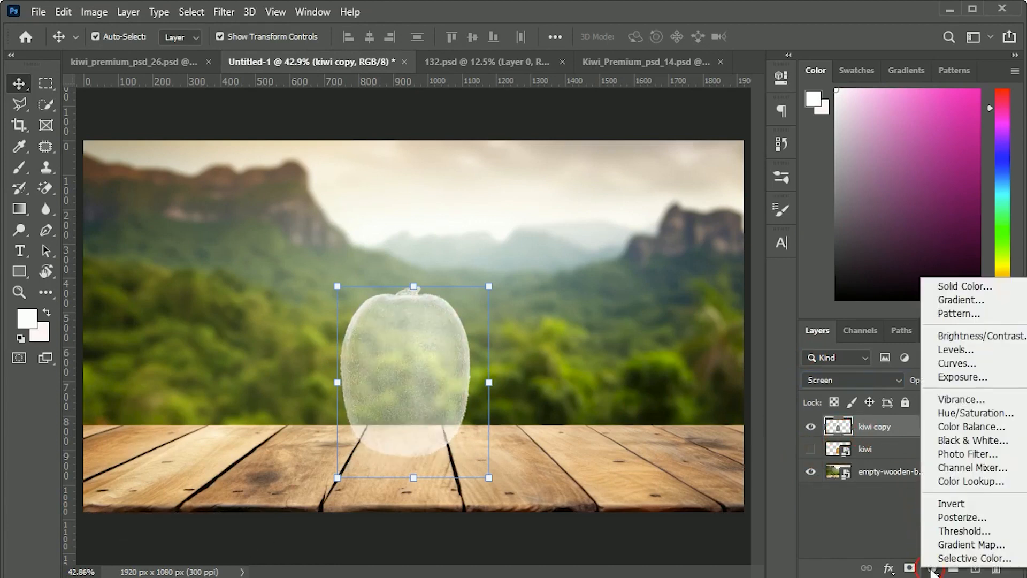
left_click(955, 350)
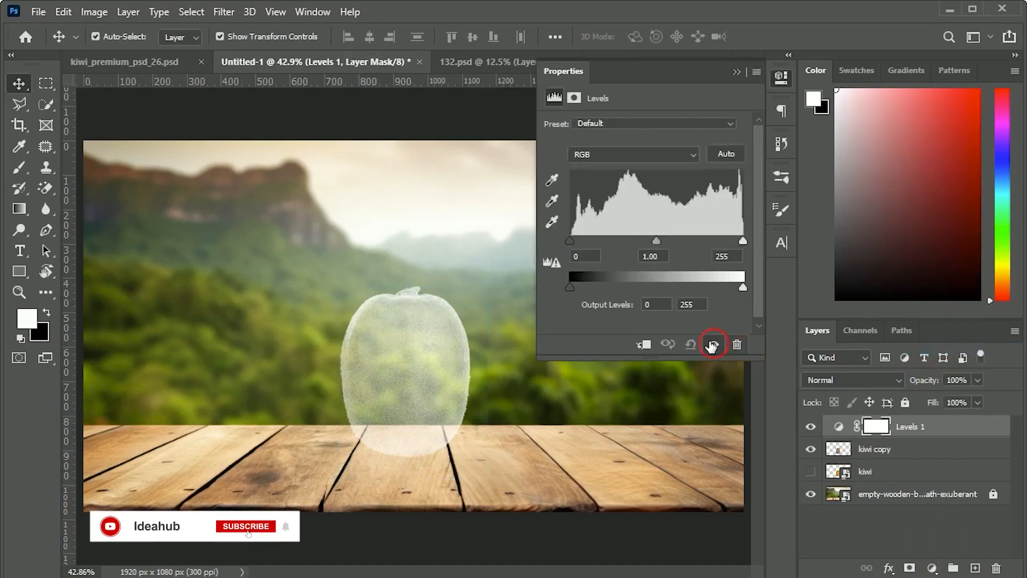
left_click_drag(575, 242, 705, 247)
left_click(643, 344)
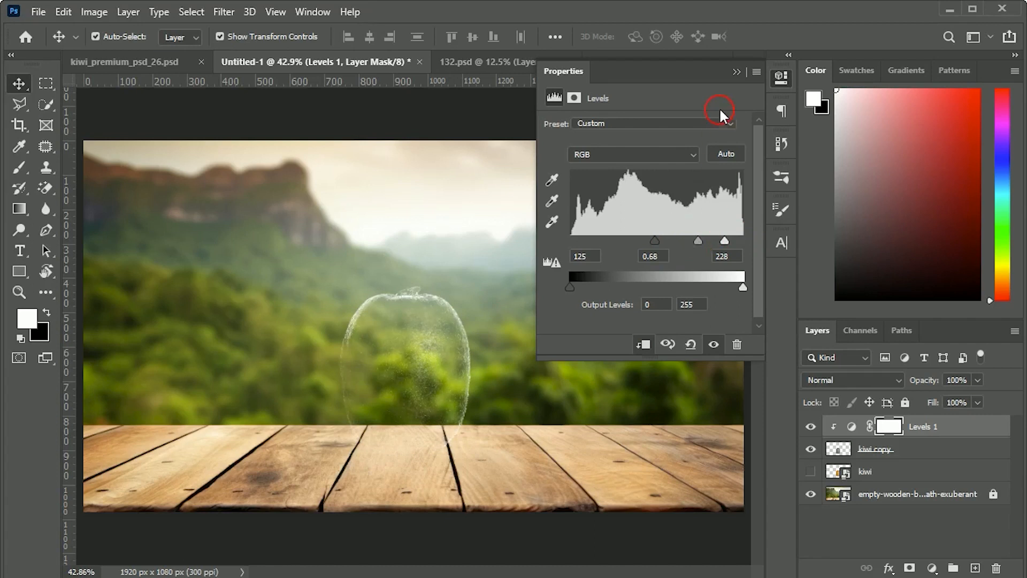
left_click(737, 72)
Step: Show the original kiwi layer and move it to the top of the layer stack
left_click(811, 472)
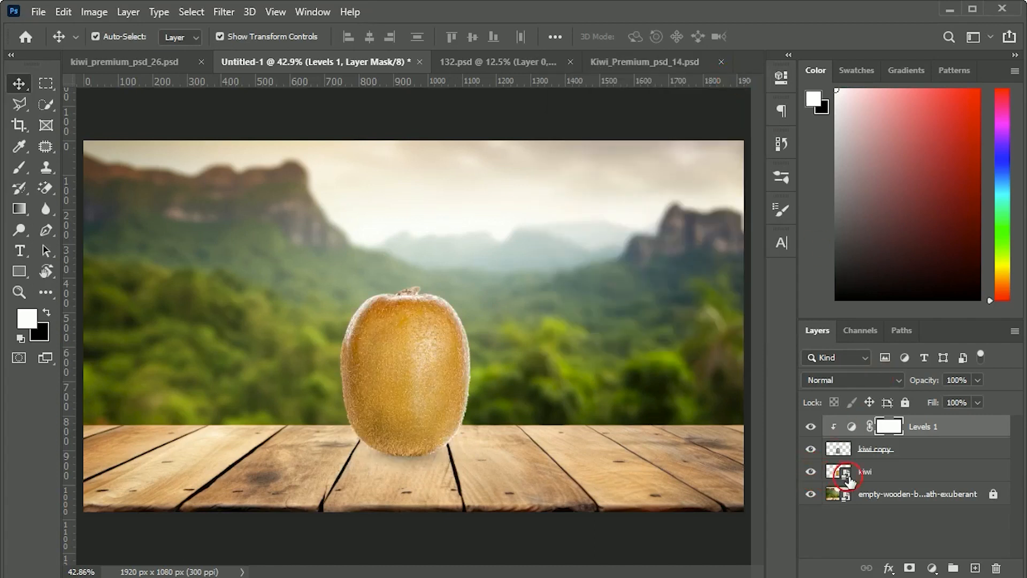
left_click(878, 483)
left_click_drag(868, 480, 867, 427)
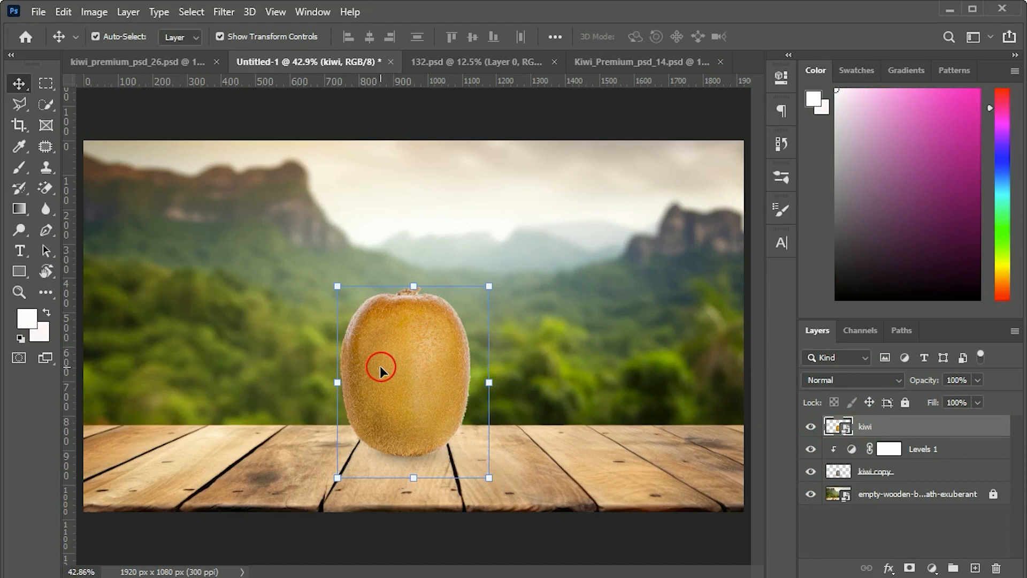
Step: Add a layer mask to the kiwi layer and set up a round brush of 243 px with 100% hardness
key("ctrl+plus")
key("ctrl+plus")
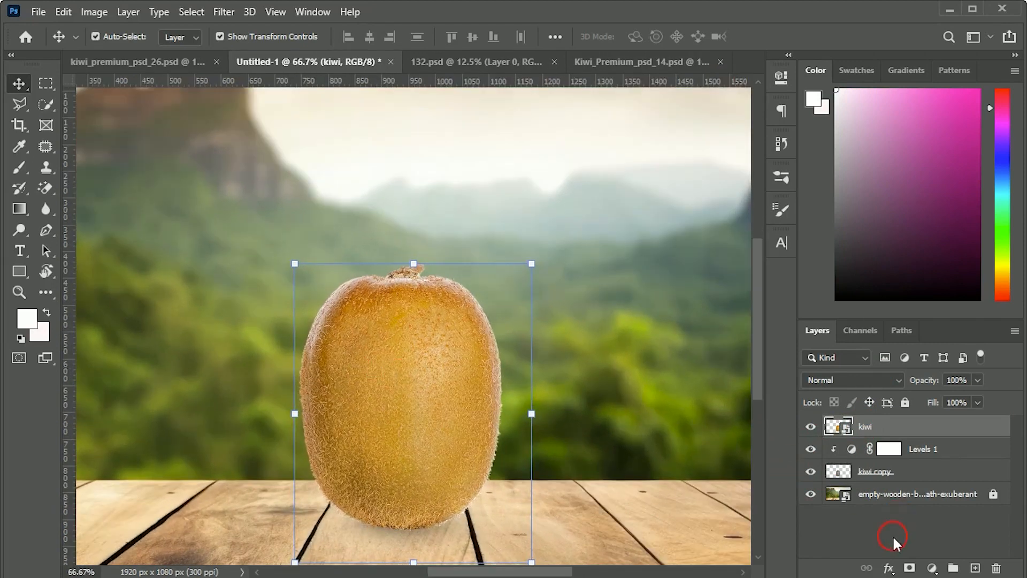
left_click(908, 568)
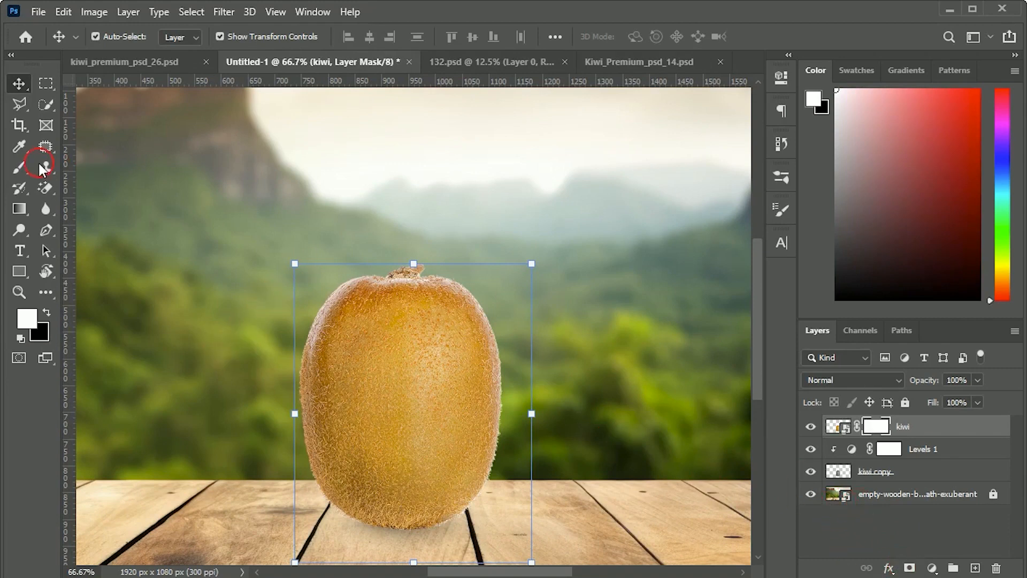
left_click(20, 168)
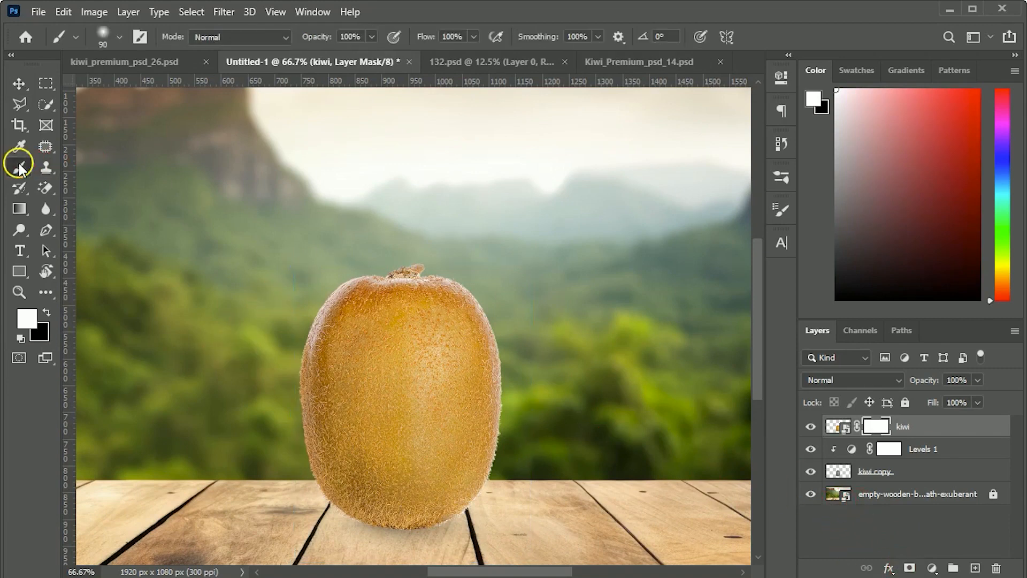
left_click(119, 37)
left_click_drag(139, 89, 172, 89)
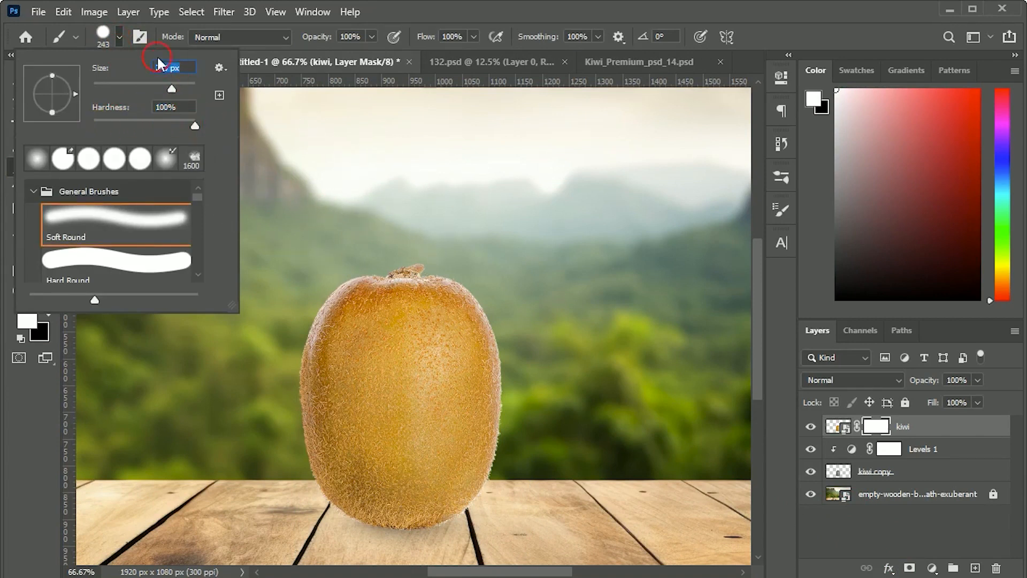
left_click(106, 38)
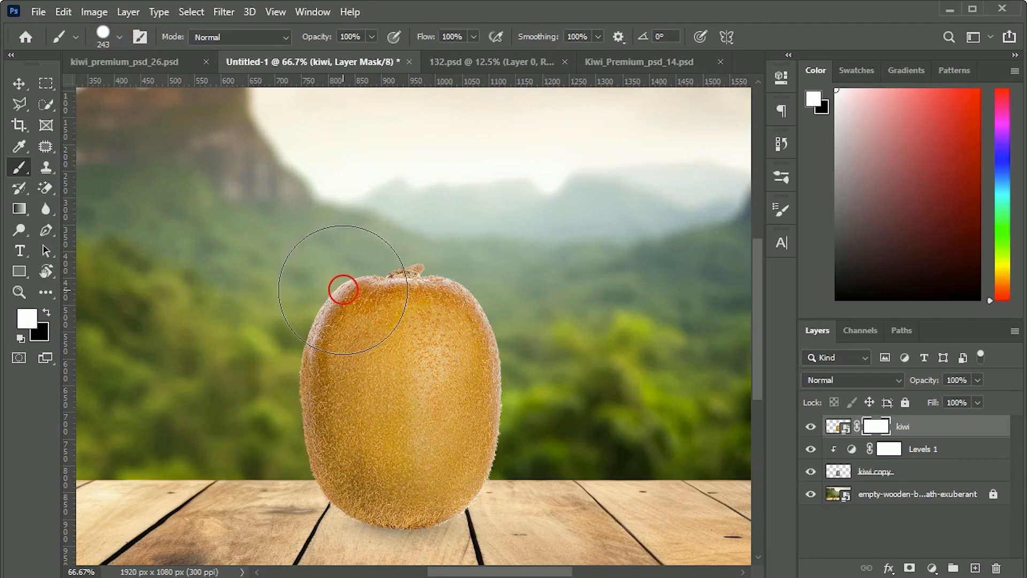
Step: Paint black on the kiwi layer's mask to hide the upper half of the fruit down to a horizontal edge
mouse_move(710, 282)
left_mouse_down()
mouse_move(568, 306)
mouse_move(879, 415)
mouse_move(83, 413)
left_mouse_up()
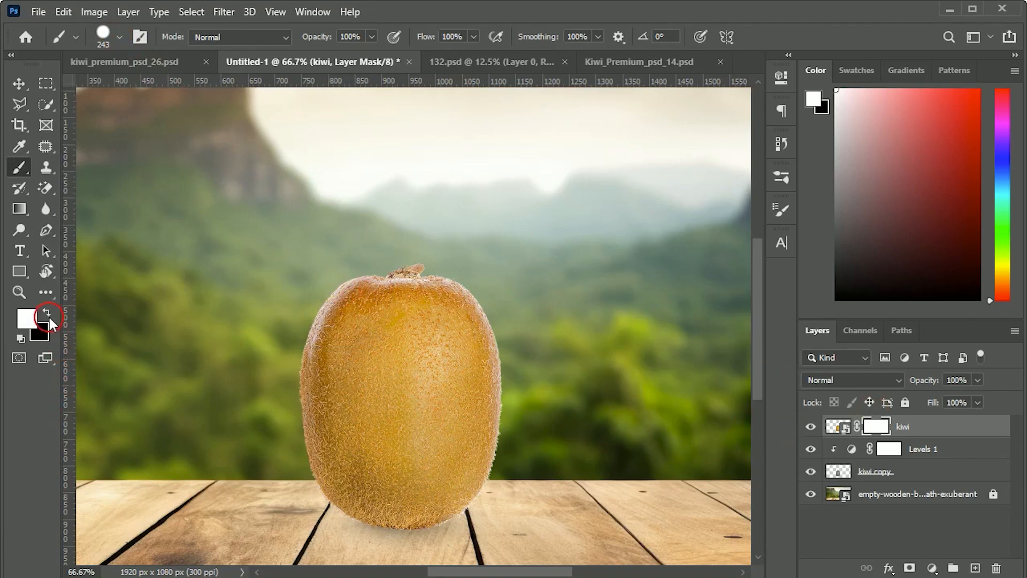
left_click(48, 313)
left_click_drag(298, 273, 645, 273)
left_click_drag(267, 330, 688, 330)
key("ctrl+plus")
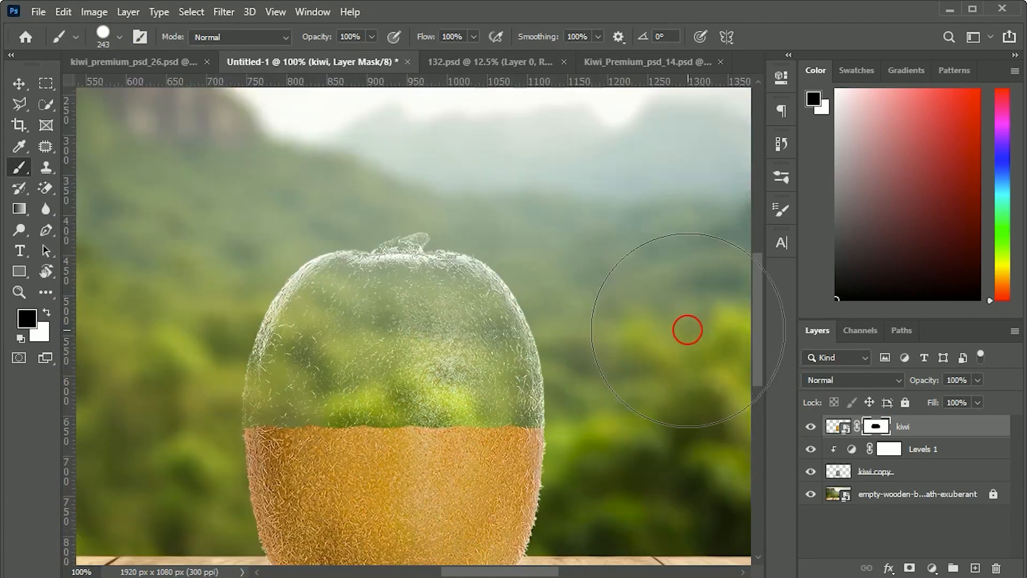
scroll(246, 321, "down", 1)
left_click_drag(245, 321, 654, 317)
mouse_move(447, 320)
left_mouse_down()
mouse_move(248, 321)
mouse_move(620, 328)
left_mouse_up()
key("ctrl+minus")
key("ctrl+minus")
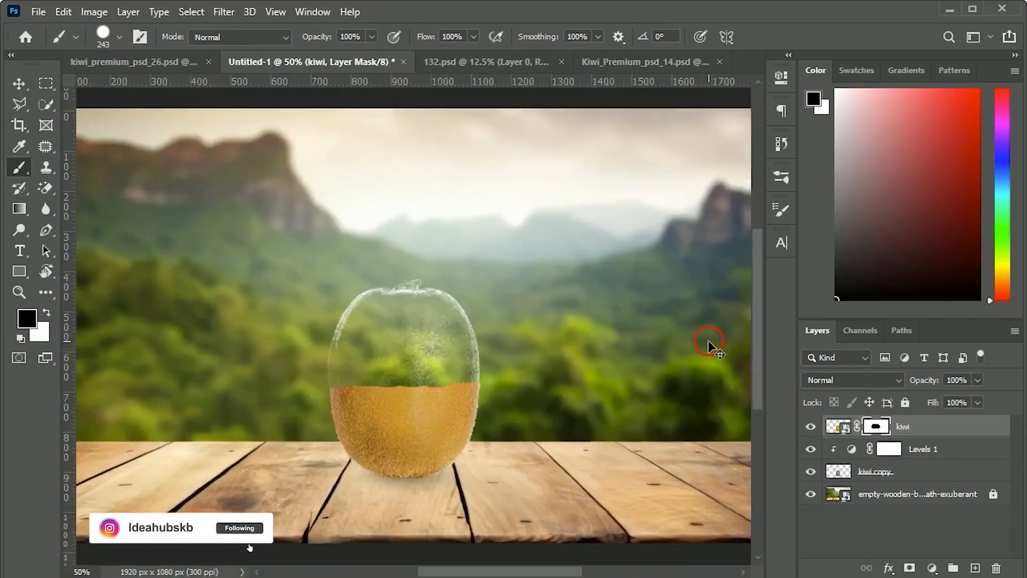
Step: Outline a narrow strip along the kiwi's uneven cut edge with the Pen tool and convert the path to a selection
key("ctrl+plus")
key("ctrl+plus")
scroll(658, 390, "down", 3)
key("v")
left_click(487, 396)
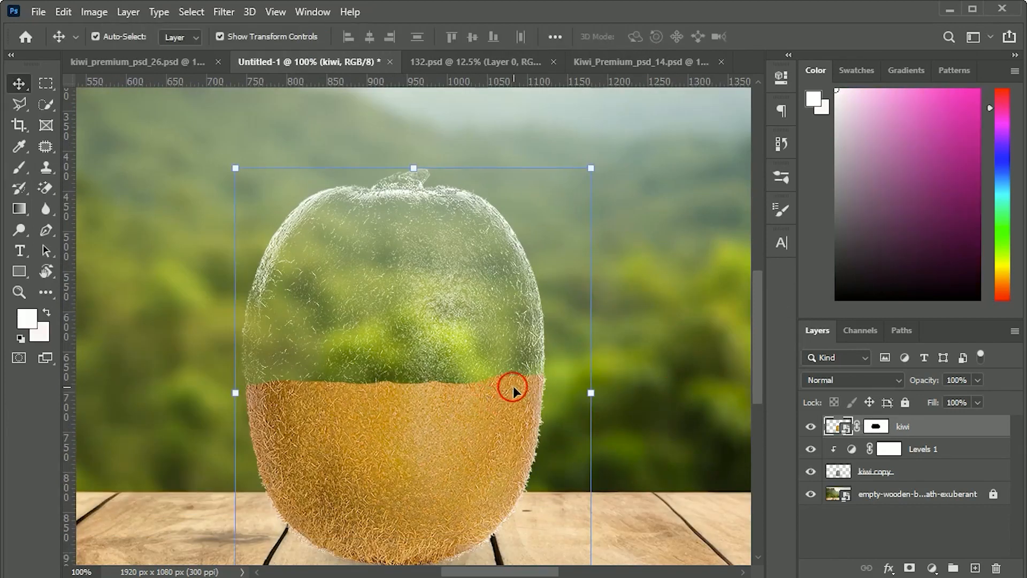
key("ctrl")
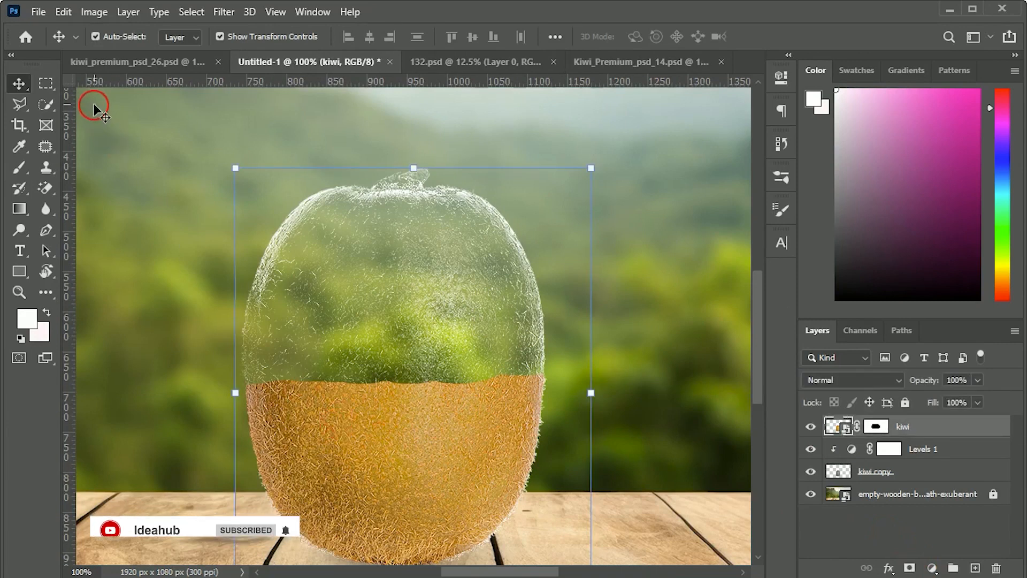
left_click(48, 231)
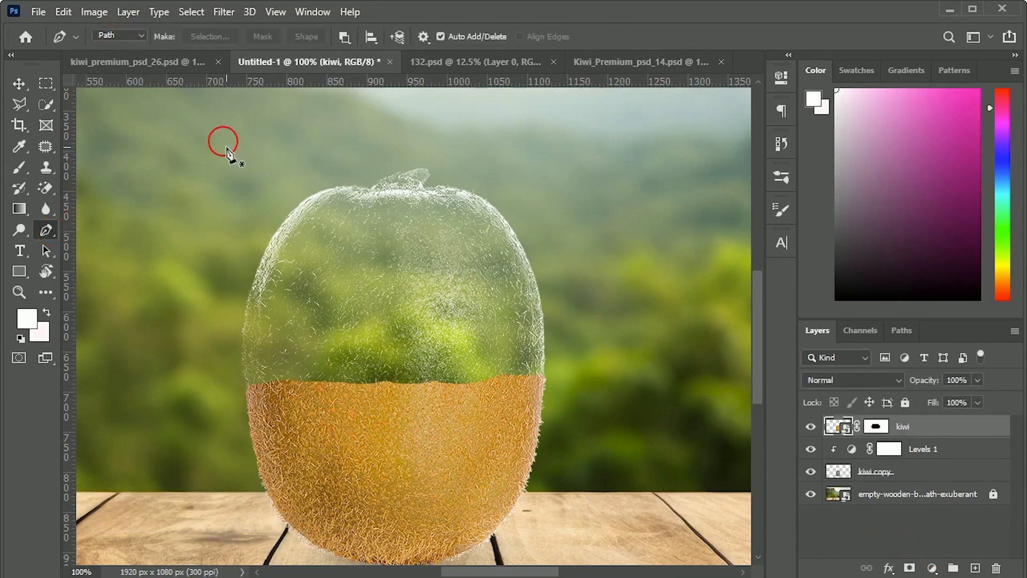
left_click(231, 389)
left_click(563, 391)
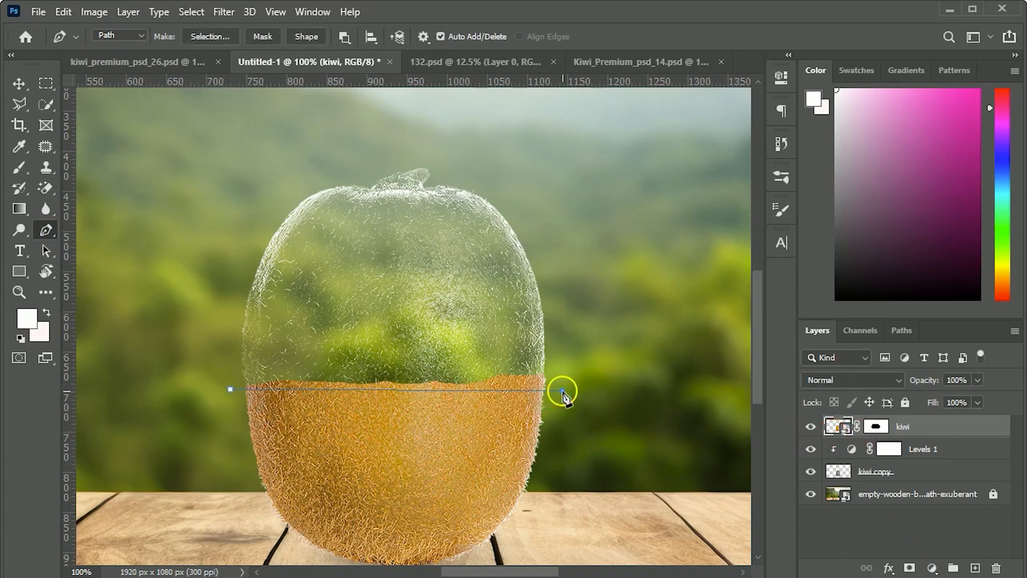
left_click(566, 352)
key("ctrl+Return")
Step: Fill the selected strip with black on the kiwi layer's mask to straighten the cut edge, and deselect
left_click(876, 426)
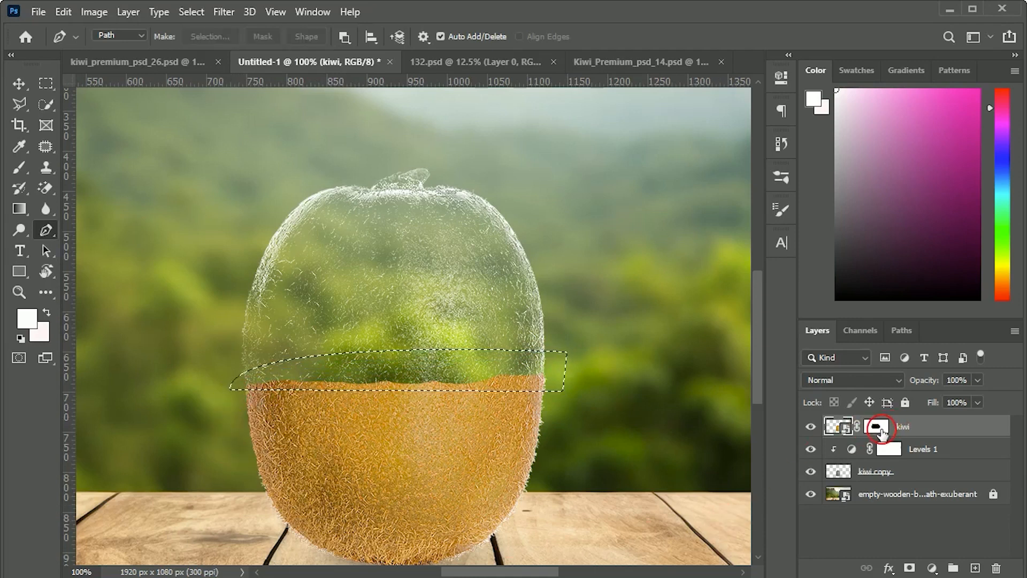
key("d")
left_click(47, 311)
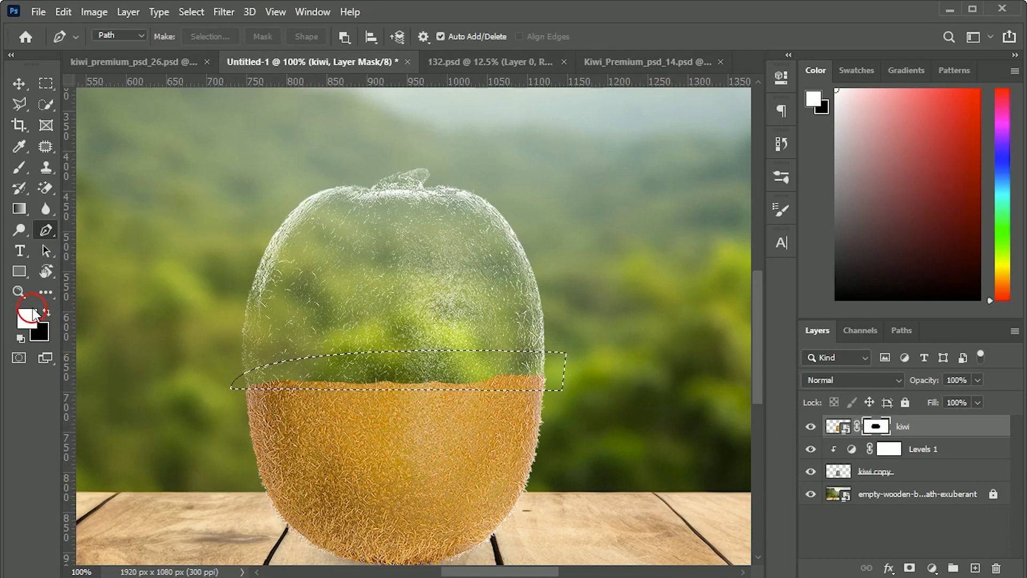
key("Delete")
key("ctrl+d")
scroll(600, 444, "down", 1)
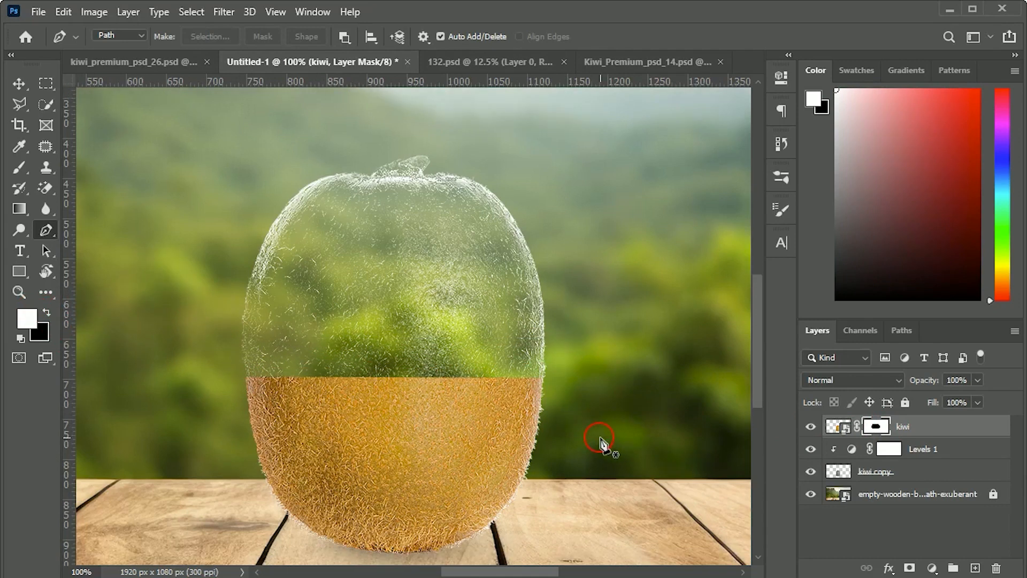
Step: Review the kiwi's straightened cut edge in the full composition and at closer range
key("v")
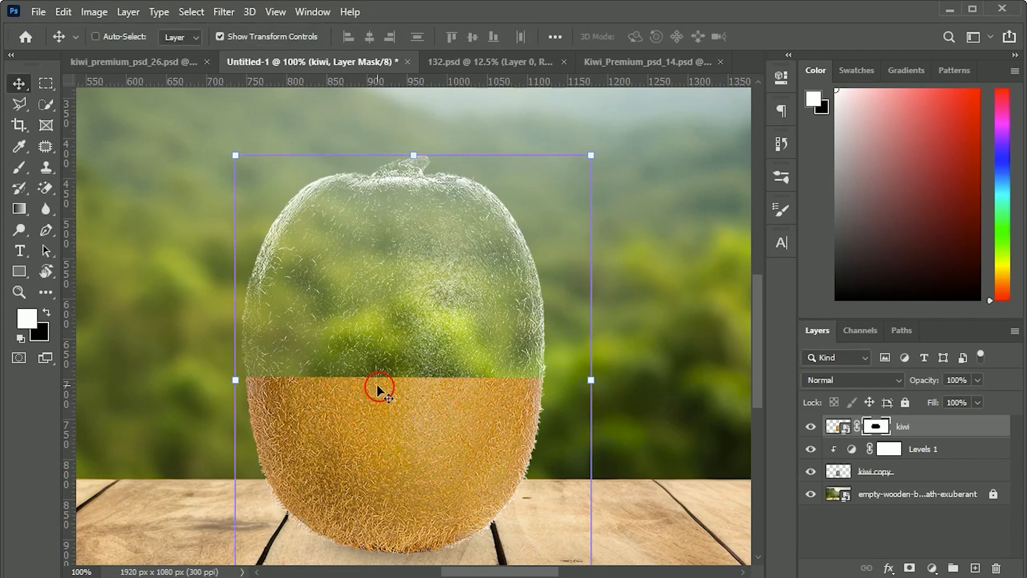
key("ctrl+0")
left_click(549, 527)
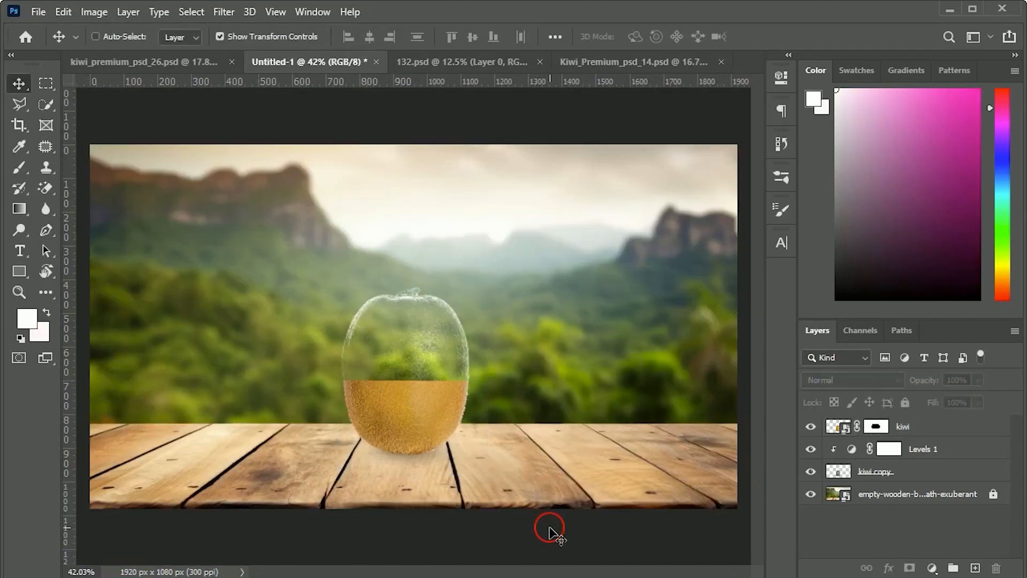
left_click(346, 381, "ctrl")
key("ctrl+plus")
key("ctrl+plus")
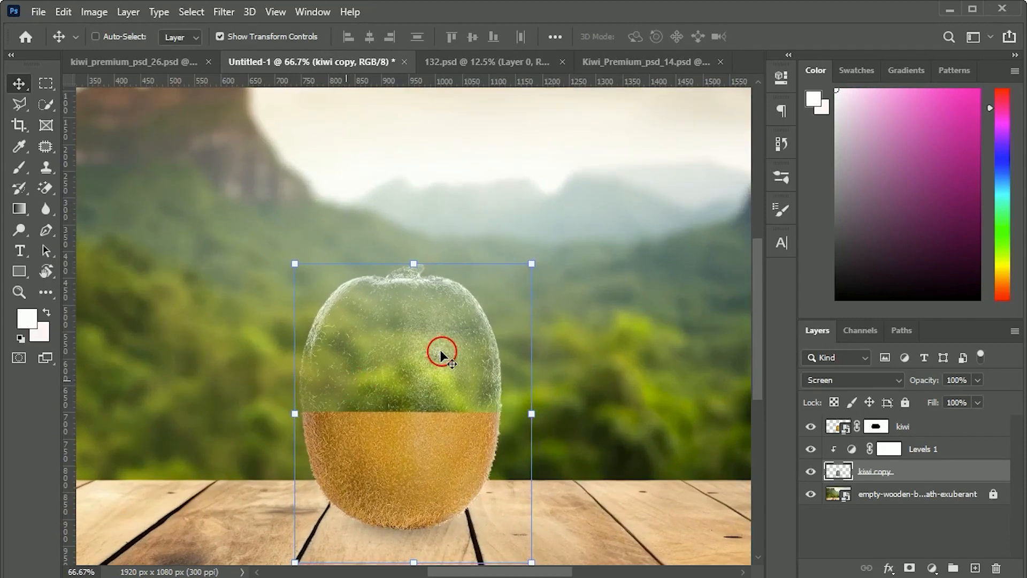
scroll(442, 351, "up", 2)
left_click(444, 447)
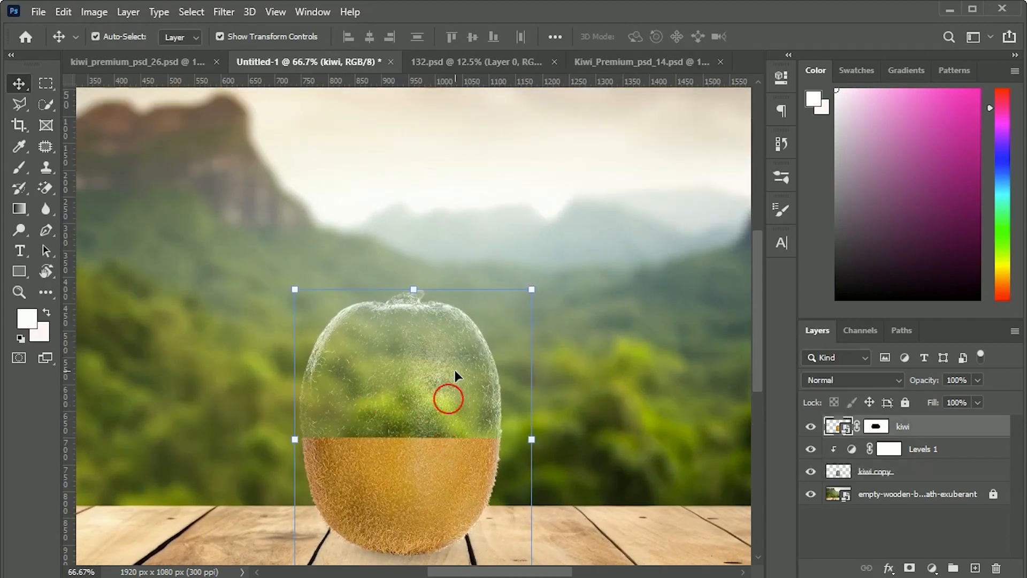
Step: Bring the sliced kiwi from Kiwi_Premium_psd_14.psd into the Untitled-1 composition
left_click(589, 64)
left_click_drag(360, 419, 294, 63)
left_click_drag(379, 353, 378, 348)
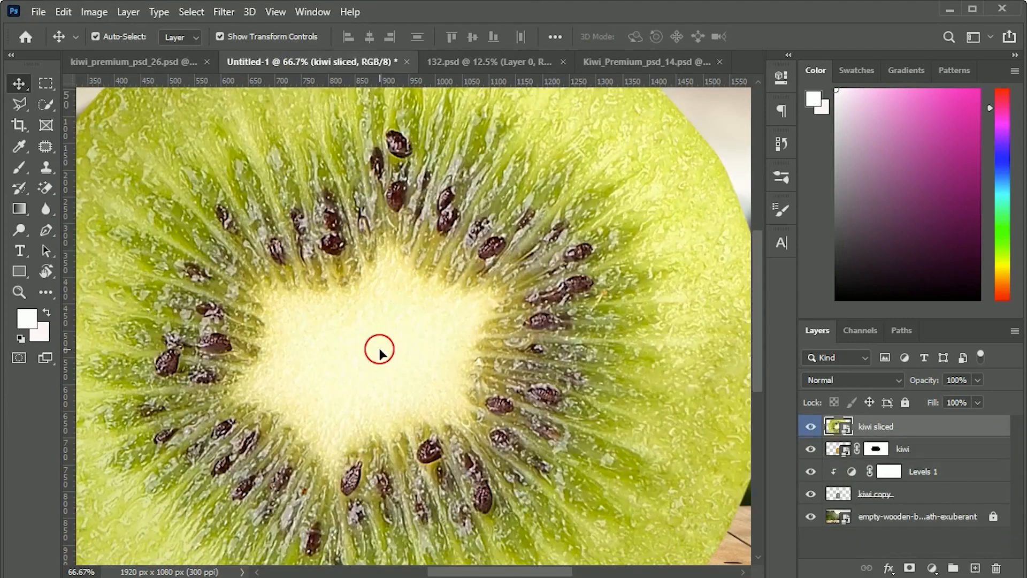
Step: Scale the sliced kiwi down proportionally to 23.25% and move it over the whole kiwi
scroll(468, 369, "up", 3)
left_click_drag(378, 103, 376, 380)
left_click_drag(427, 500, 415, 335)
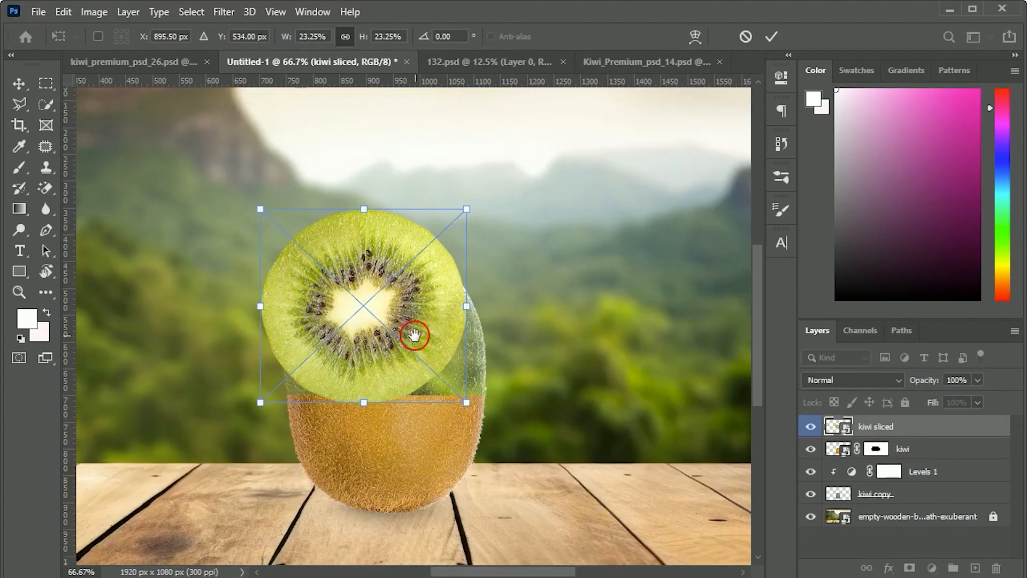
left_click_drag(348, 323, 477, 336)
Step: Squash the sliced kiwi vertically into a thin ellipse and position it on the kiwi's cut edge
key("ctrl+plus")
key("ctrl+plus")
left_click_drag(433, 141, 435, 432)
left_click_drag(458, 540, 461, 360)
left_click_drag(433, 247, 430, 452)
left_click_drag(436, 523, 447, 469)
key("shift+Right")
key("shift+Right")
key("shift+Left")
Step: Fit the slice's ends to the kiwi's sides at 22.47% width and 2.68% height, and apply the transform
scroll(664, 440, "right", 1)
left_click_drag(719, 444, 710, 436)
left_click_drag(408, 398, 413, 407)
left_click_drag(714, 448, 711, 447)
left_click_drag(104, 446, 111, 447)
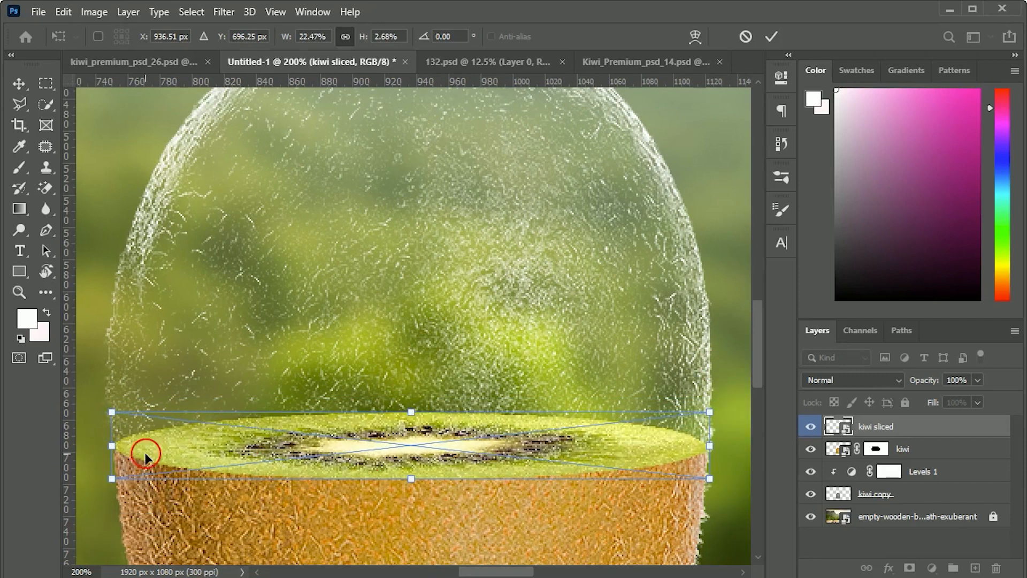
key("Return")
key("ctrl+0")
left_click(487, 523)
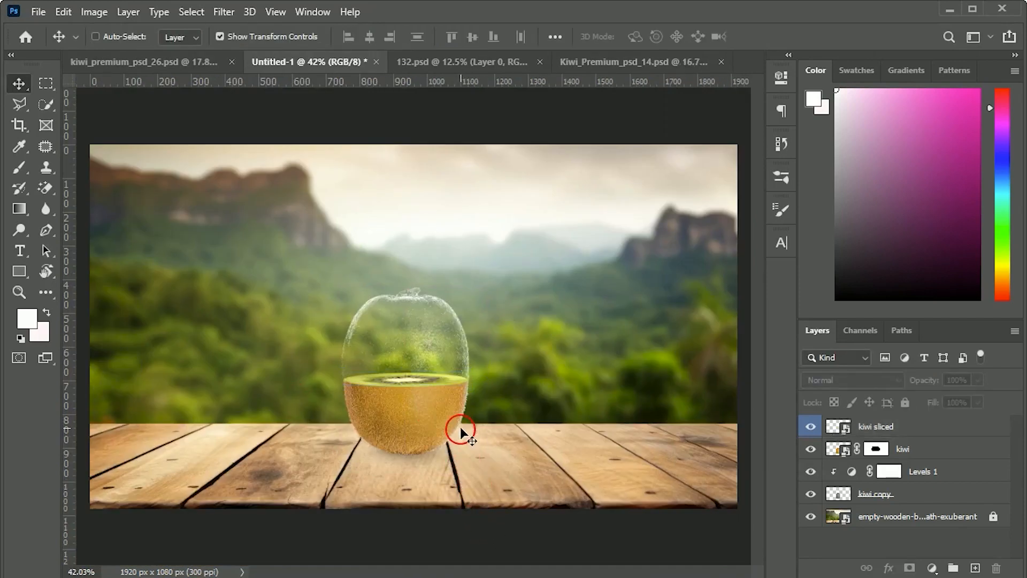
Step: Bring the tree from 132.psd into the Untitled-1 kiwi composition
key("ctrl+plus")
key("ctrl+plus")
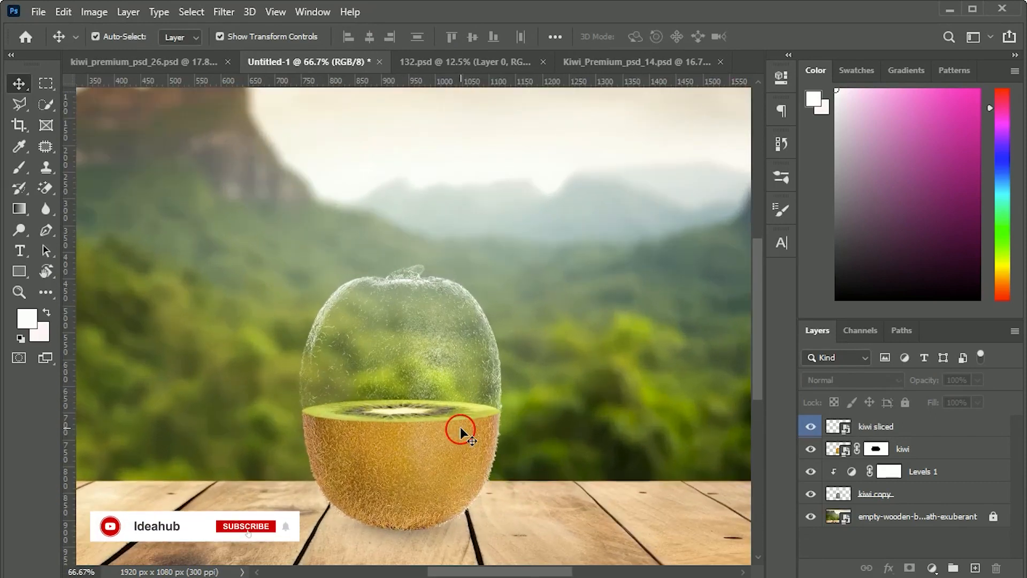
key("ctrl+plus")
scroll(471, 431, "down", 2)
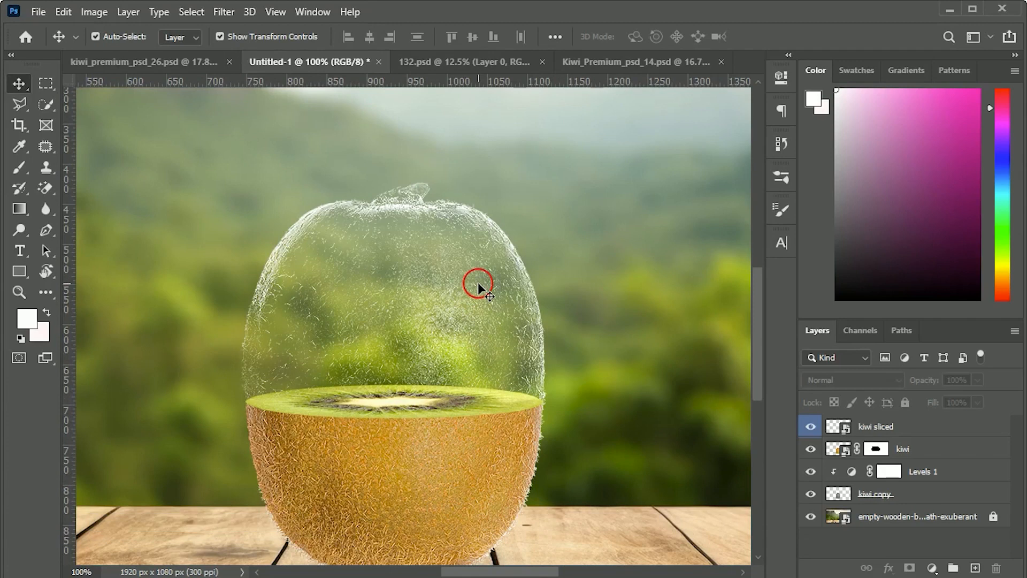
left_click(465, 61)
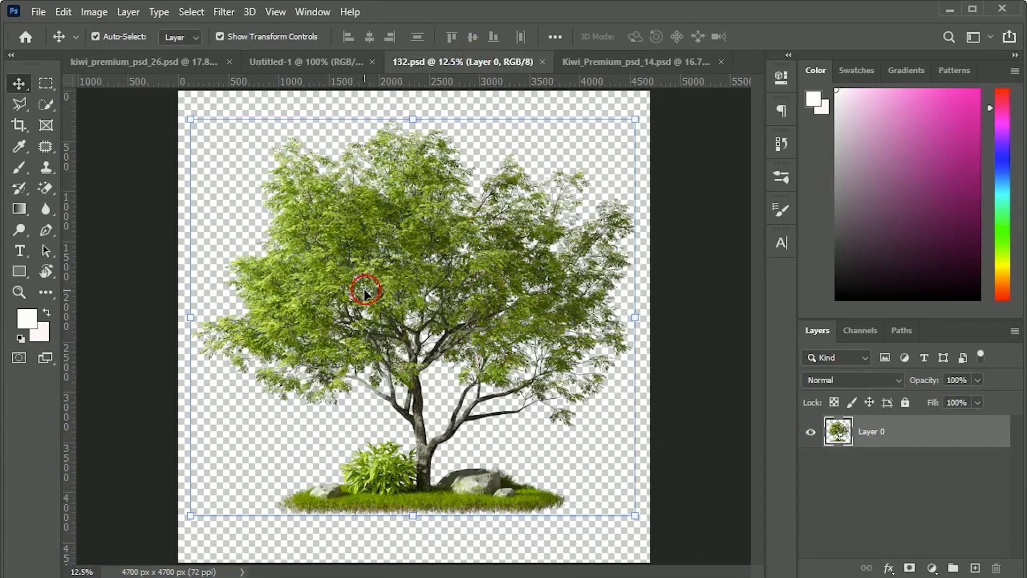
left_click_drag(412, 335, 378, 340)
scroll(408, 351, "up", 5)
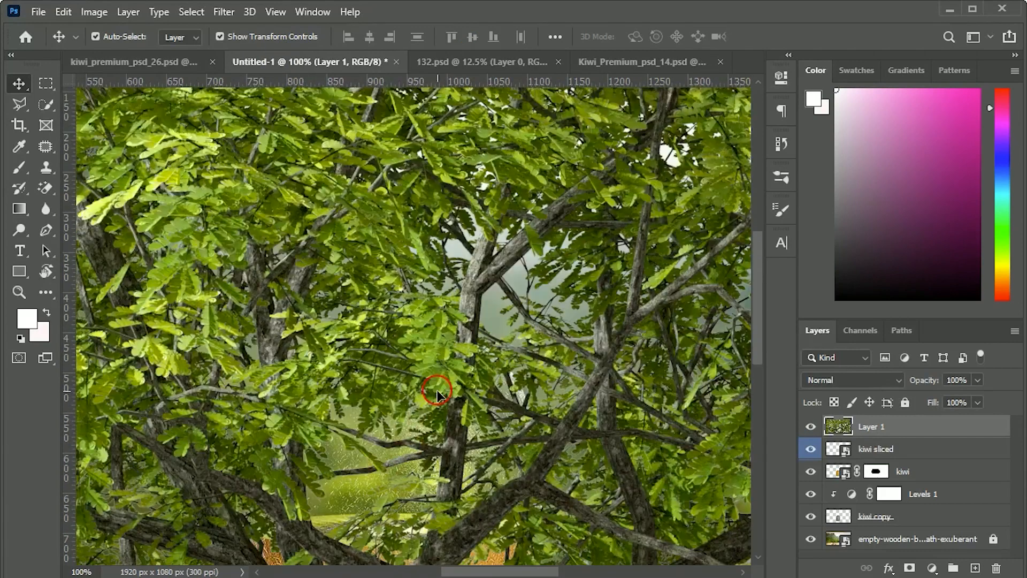
Step: Scale the tree down proportionally to 4.84% and place it on the kiwi slice inside the transparent half
key("ctrl+0")
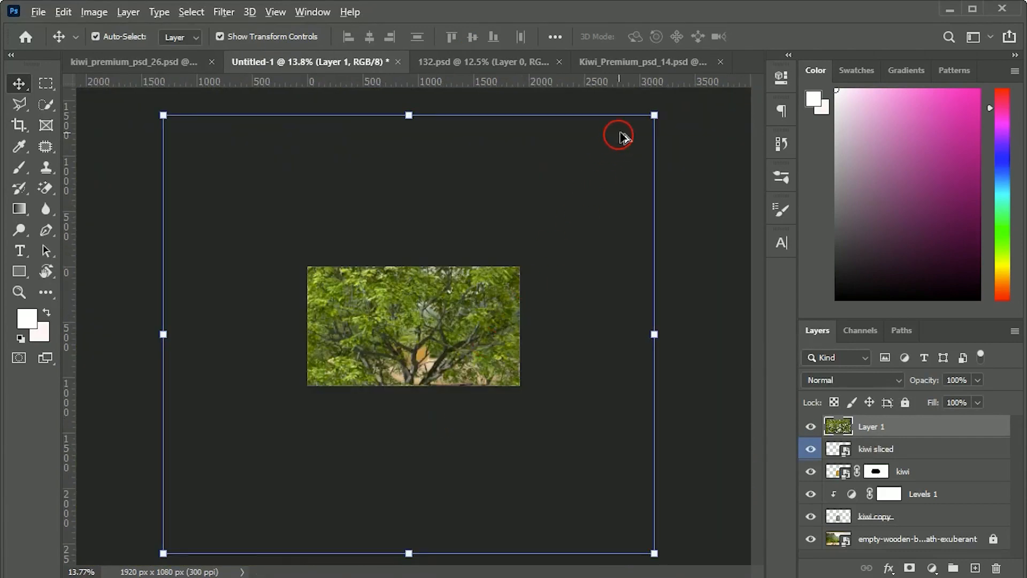
left_click_drag(655, 114, 459, 343)
key("ctrl+0")
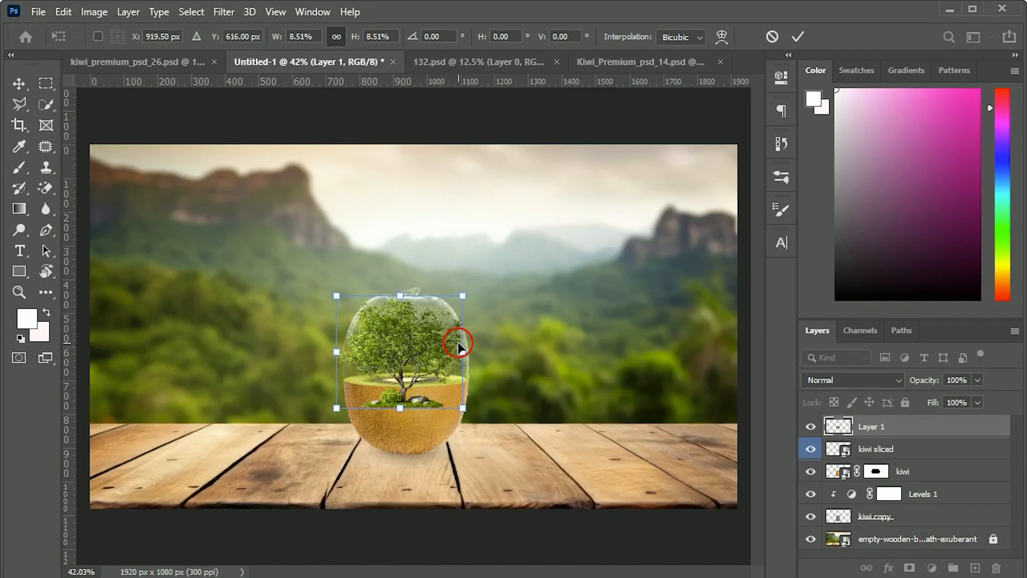
key("ctrl+1")
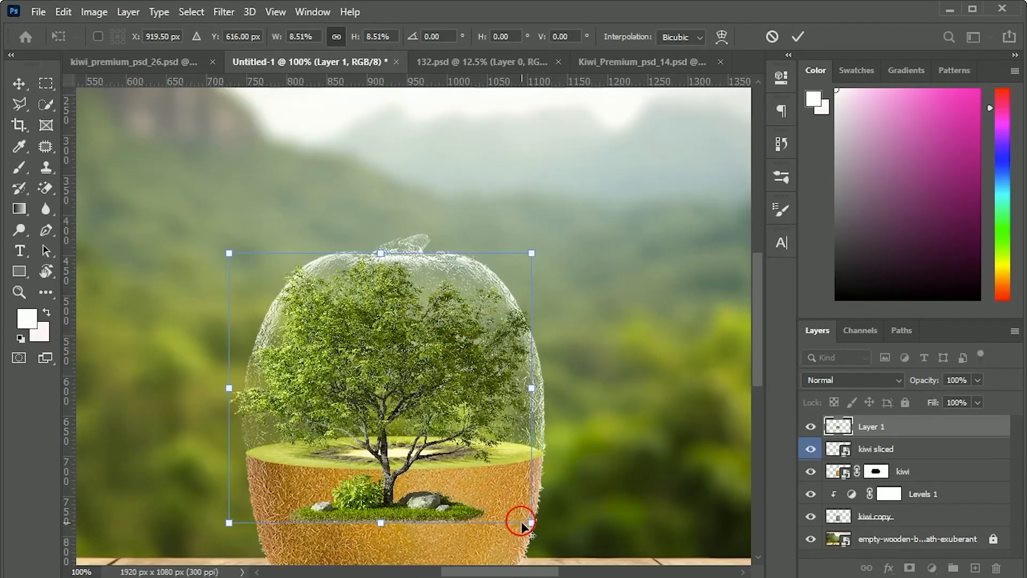
left_click_drag(532, 523, 465, 466)
left_click_drag(390, 413, 385, 392)
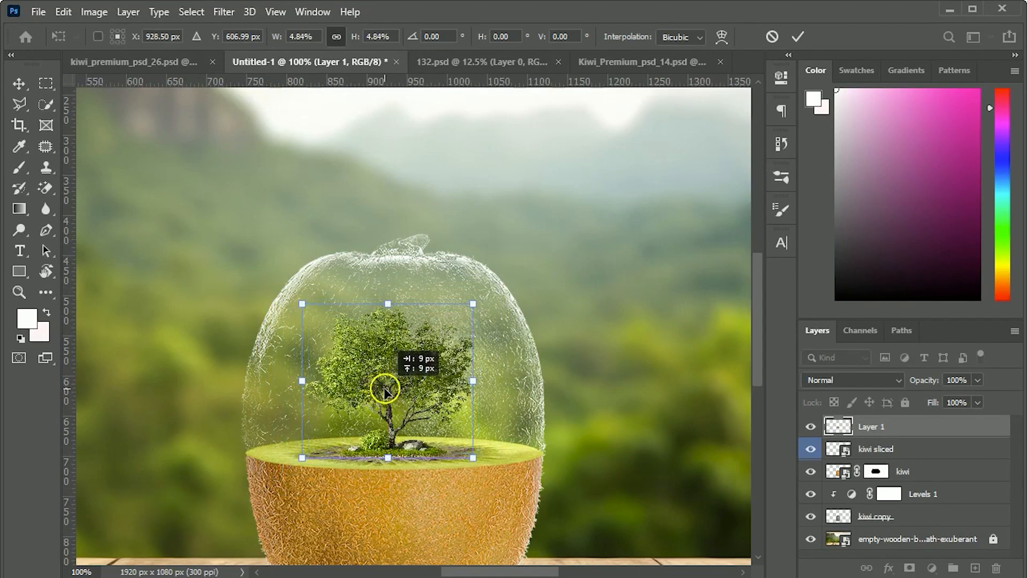
Step: Nudge the tree down 3 px on the kiwi slice and apply the transform
right_click(461, 404)
key("ctrl+plus")
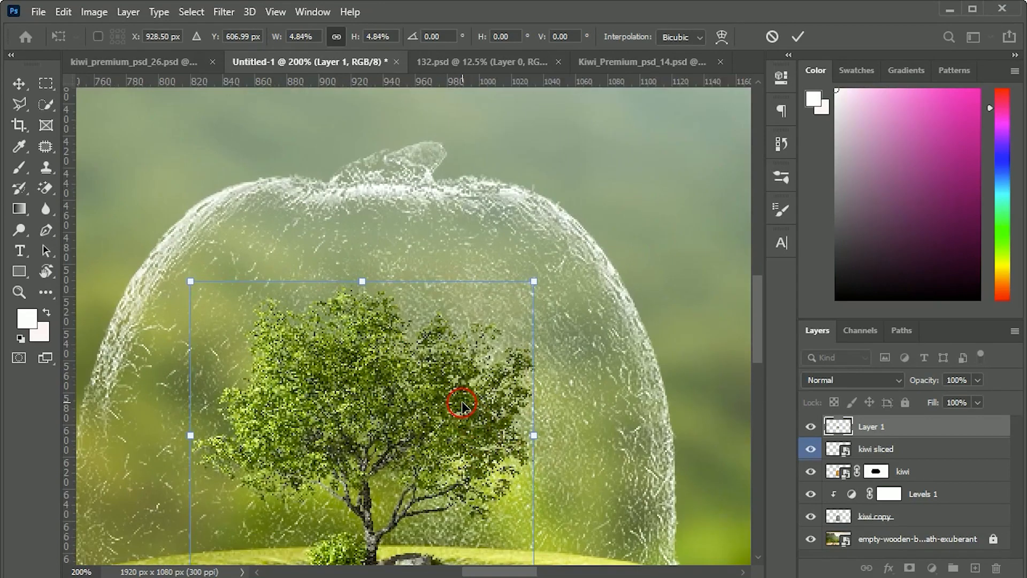
left_click_drag(485, 420, 552, 280)
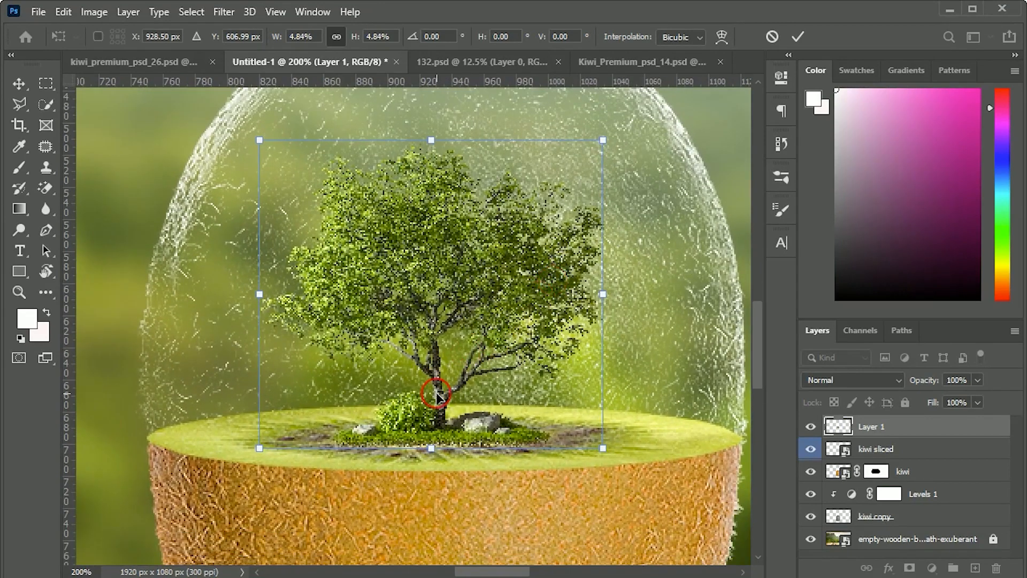
key("Down")
key("Down")
key("Down")
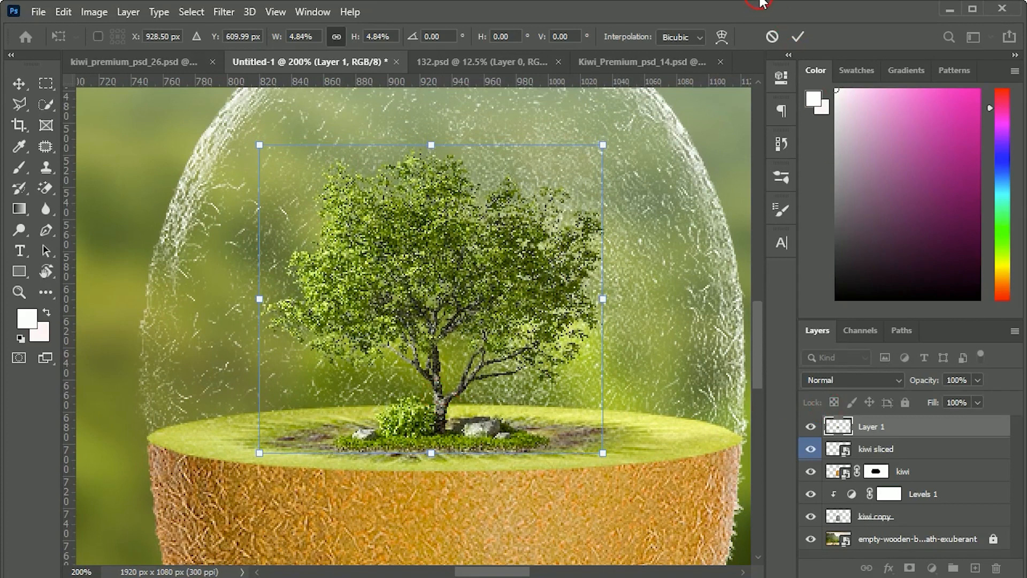
left_click(797, 37)
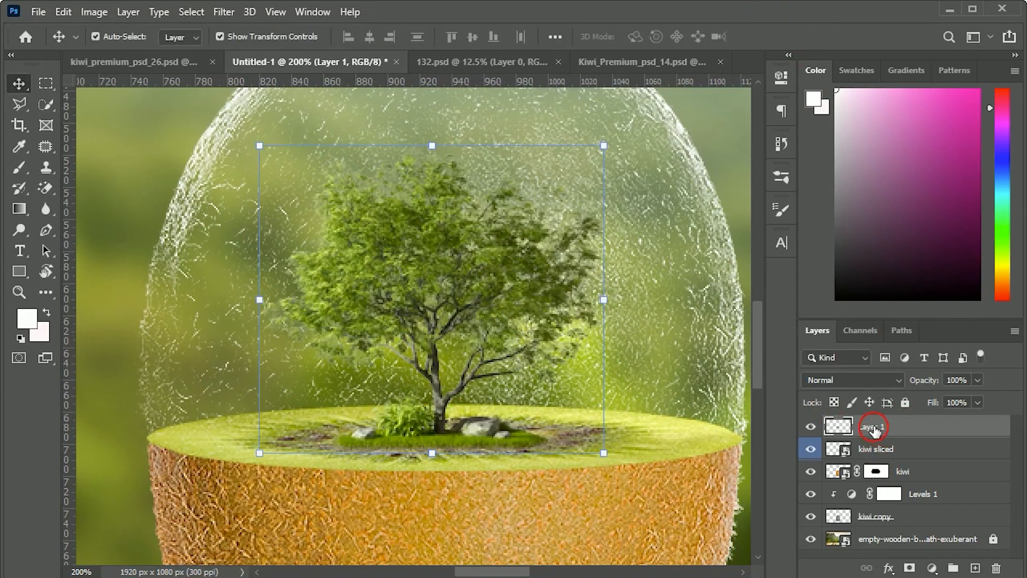
Step: Move the tree layer and the kiwi sliced layer together below the kiwi copy layer
left_click(874, 448)
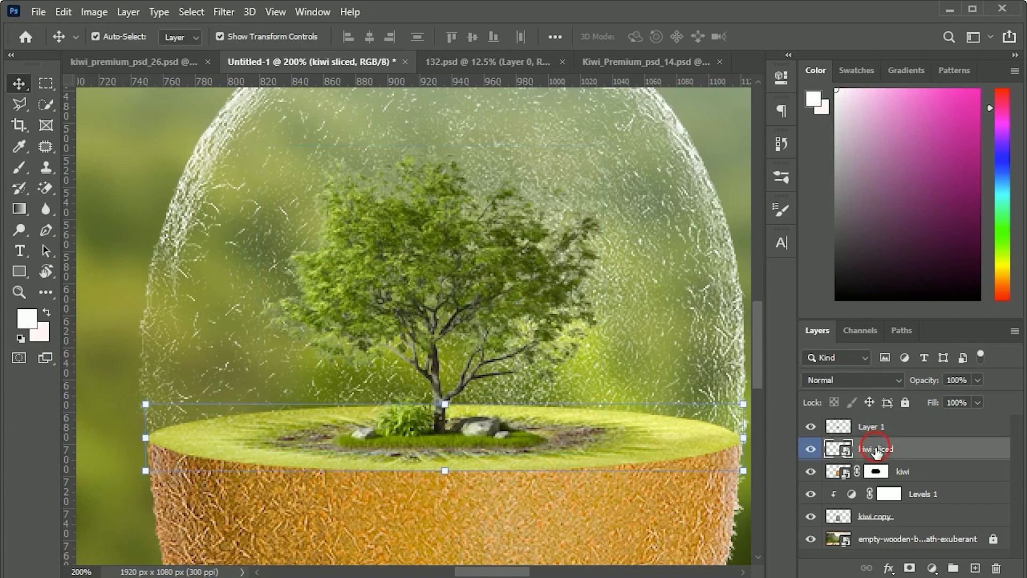
left_click(874, 435, "ctrl")
left_click_drag(871, 429, 867, 532)
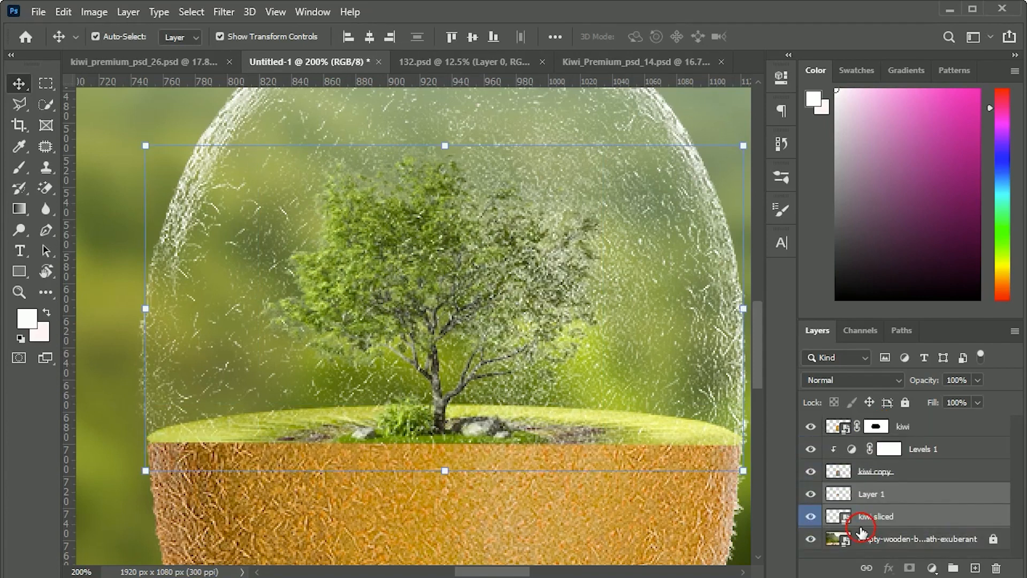
Step: Raise the kiwi sliced layer by about 14 px so its lower edge meets the cut line
left_click(885, 516)
scroll(503, 439, "down", 2)
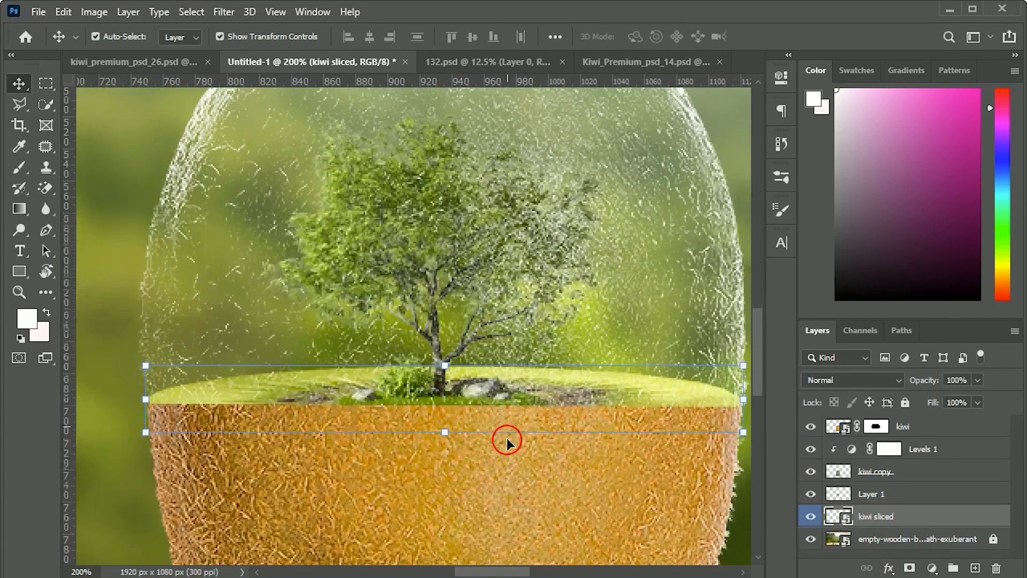
key("shift+Up")
key("shift+Up")
key("Down")
key("Down")
key("Down")
key("Down")
key("Down")
key("Down")
key("Down")
key("Down")
key("Down")
key("Down")
key("Down")
key("Down")
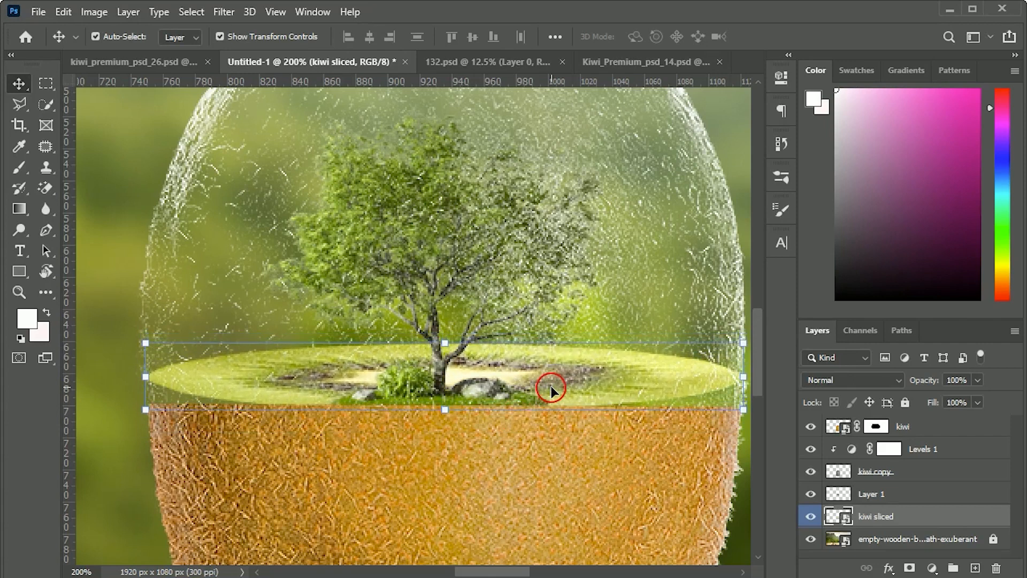
Step: Flatten the kiwi slice further against the cut line, and raise the tree so it stands on the slice
left_click_drag(445, 353, 445, 377)
left_click_drag(518, 388, 518, 371)
left_click_drag(446, 360, 446, 369)
left_click_drag(536, 383, 538, 389)
key("Return")
left_click(898, 498)
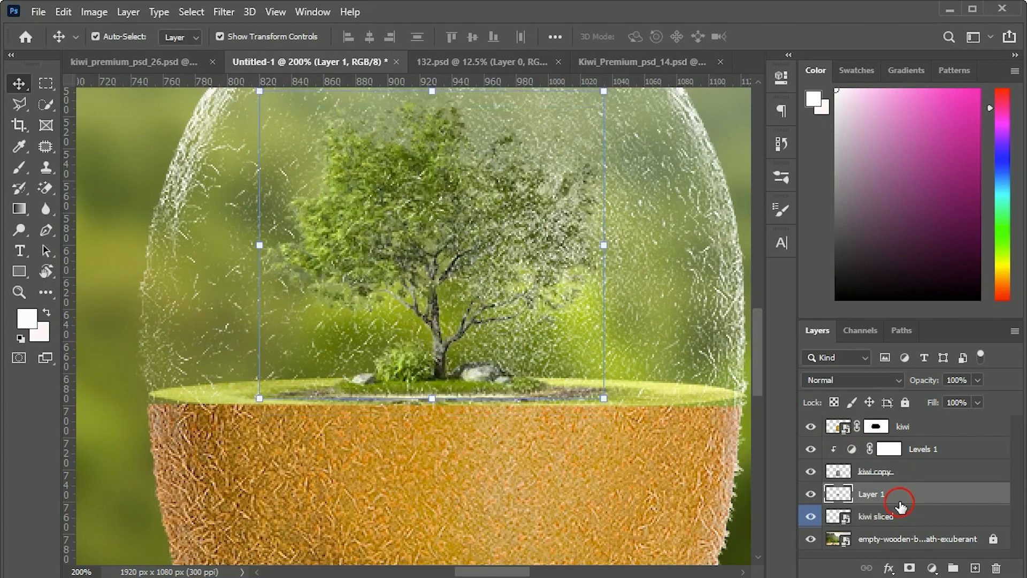
Step: Reduce the kiwi slice's height slightly from its upper edge and apply the transform
left_click(879, 518)
key("ctrl+0")
left_click(467, 379)
key("ctrl+plus")
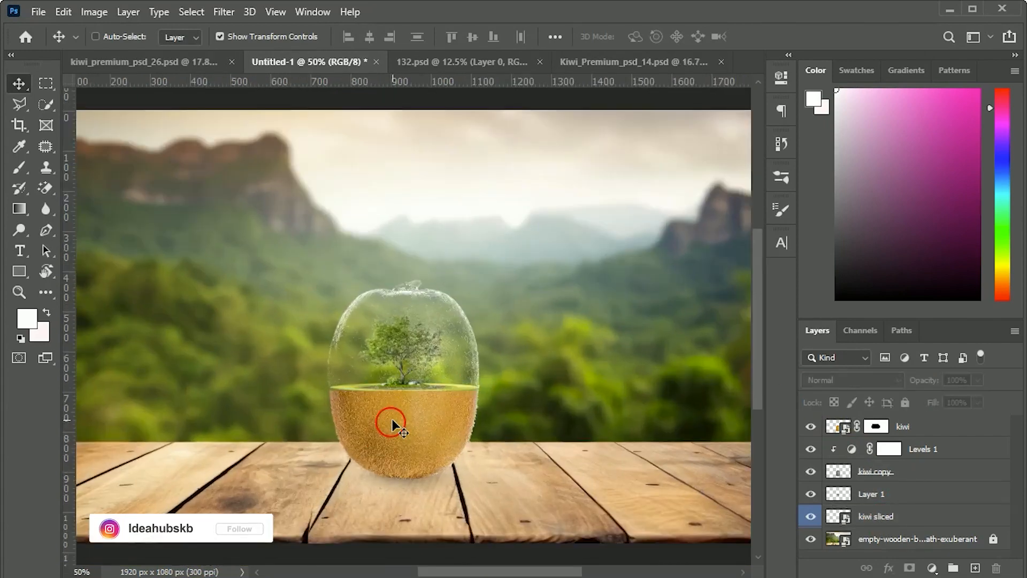
key("ctrl+plus")
left_click(872, 516)
key("ctrl+plus")
Step: Paint white with the Brush on the kiwi layer's mask to round the cut edge around the slice
key("ctrl+plus")
key("ctrl+plus")
left_click(662, 441)
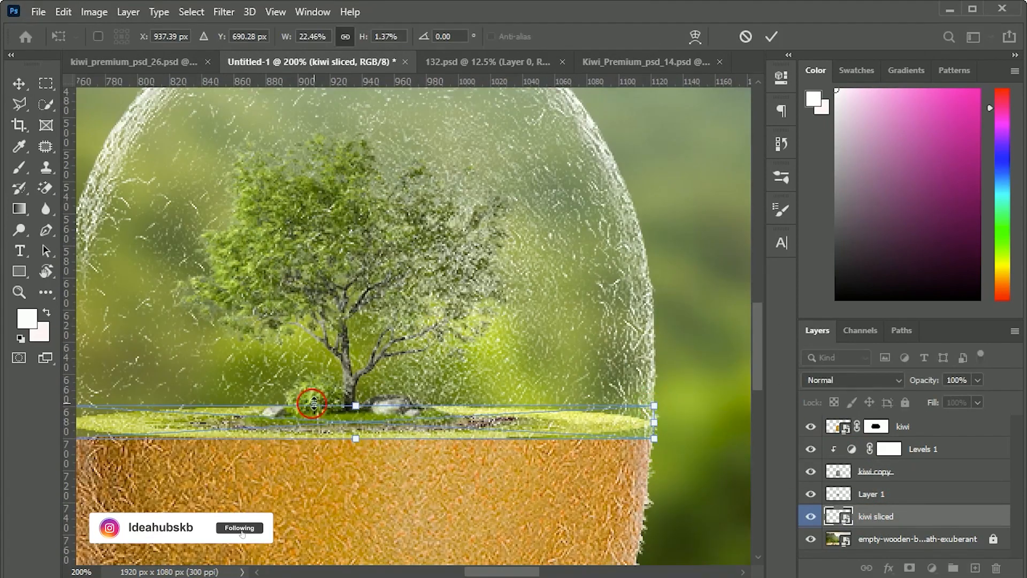
left_click_drag(356, 402, 356, 409)
key("Return")
key("ctrl+0")
key("ctrl+plus")
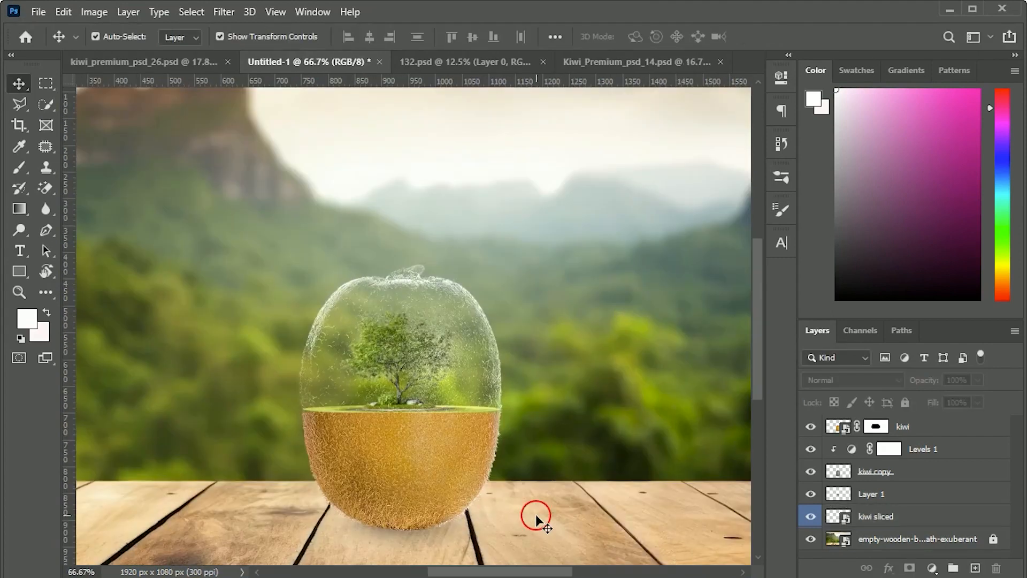
key("ctrl+plus")
key("ctrl+plus")
left_click(850, 427)
left_click(876, 426)
left_click(19, 167)
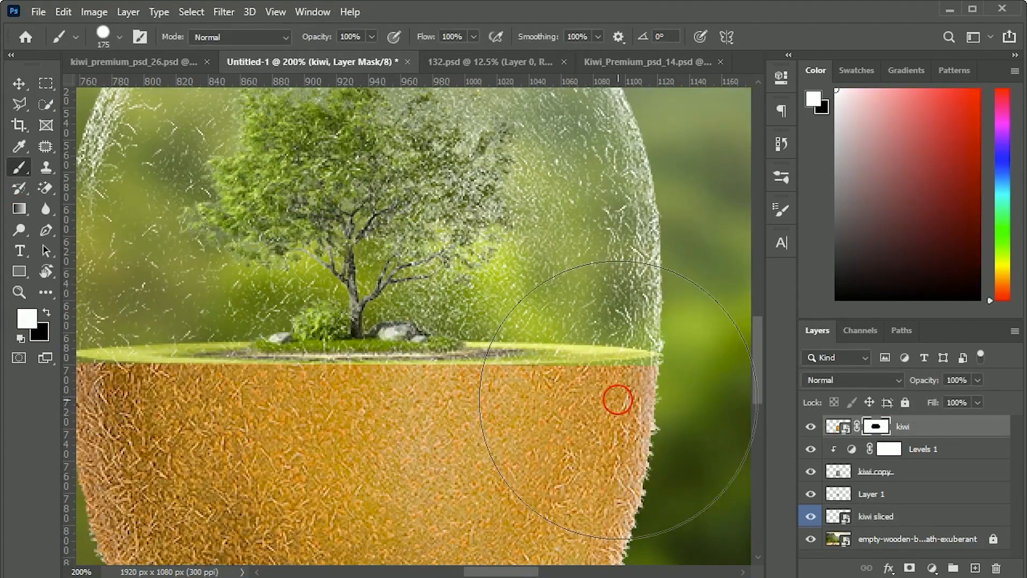
left_click_drag(620, 365, 480, 376)
mouse_move(352, 429)
left_mouse_down()
mouse_move(584, 471)
mouse_move(302, 412)
mouse_move(422, 426)
left_mouse_up()
Step: Nudge the kiwi sliced layer up 2 px to align it with the reshaped cut edge
key("v")
left_click(933, 493)
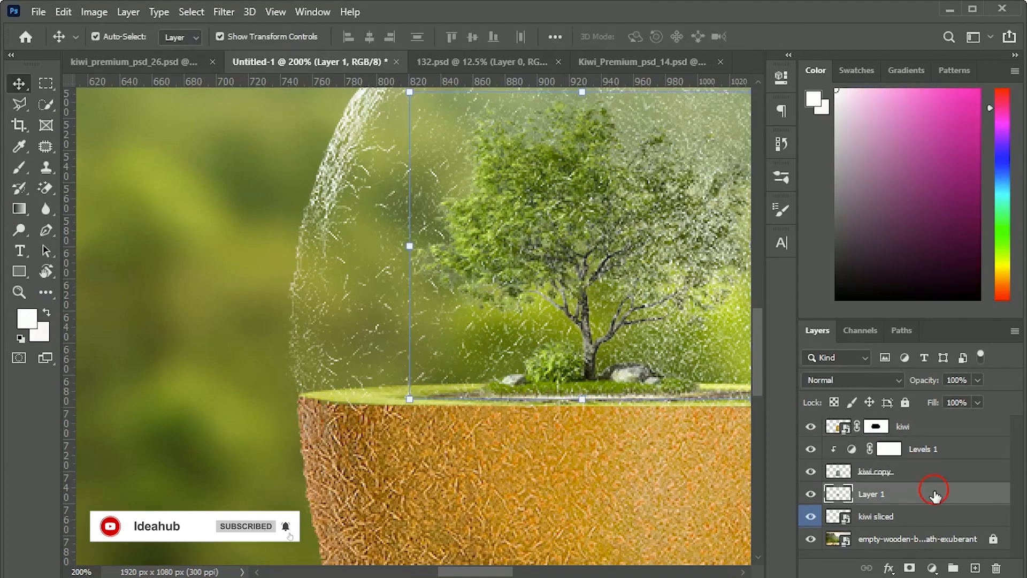
left_click(921, 523)
key("Up")
key("Up")
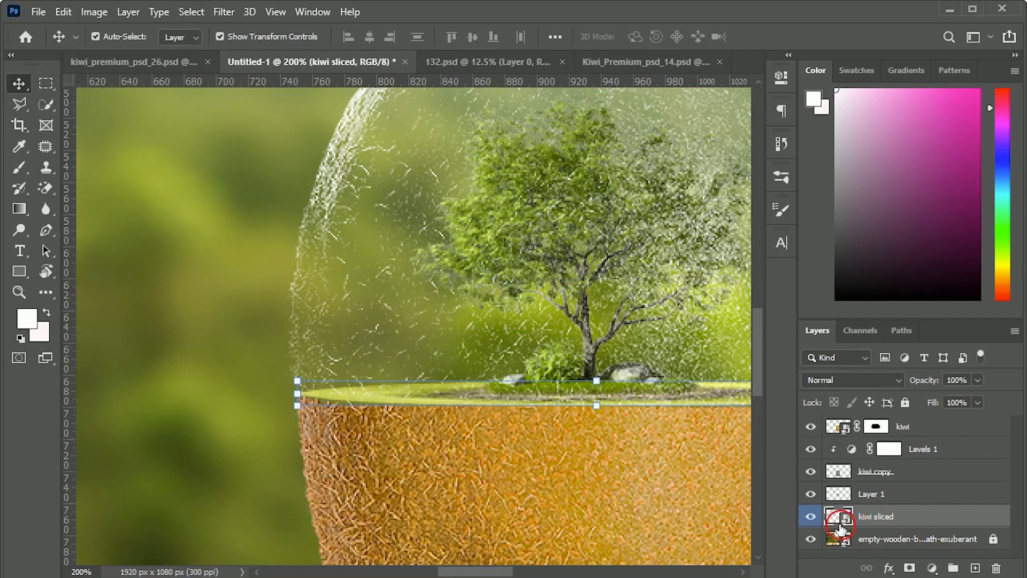
key("ctrl+0")
left_click(494, 529)
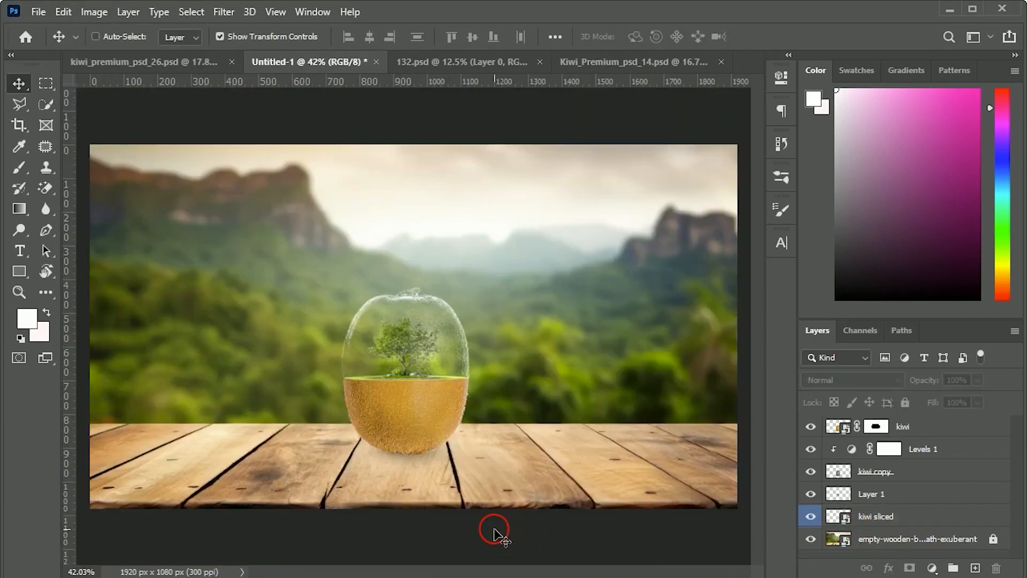
Step: Scale the tree layer down to 88.60%, and move it 10 px down and 2 px right so it sits on the slice
key("ctrl+1")
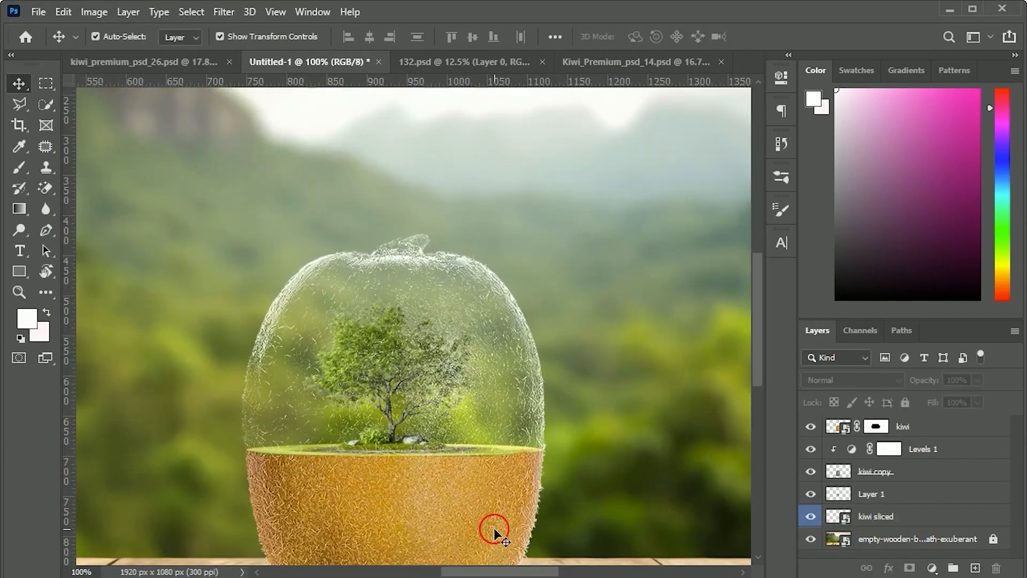
left_click(919, 497)
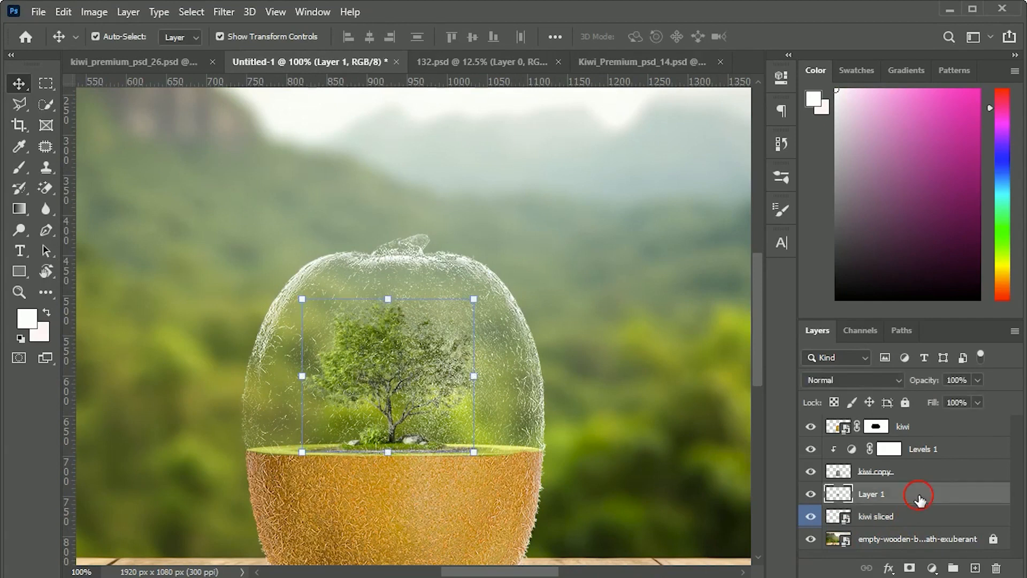
key("ctrl+t")
left_click_drag(473, 451, 463, 445)
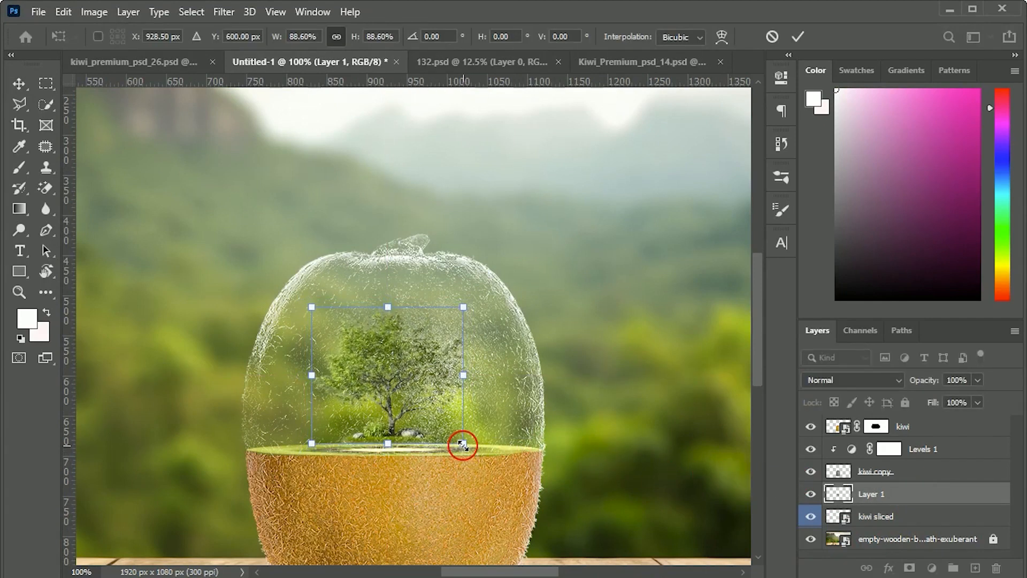
key("shift+Down")
key("Right")
key("Right")
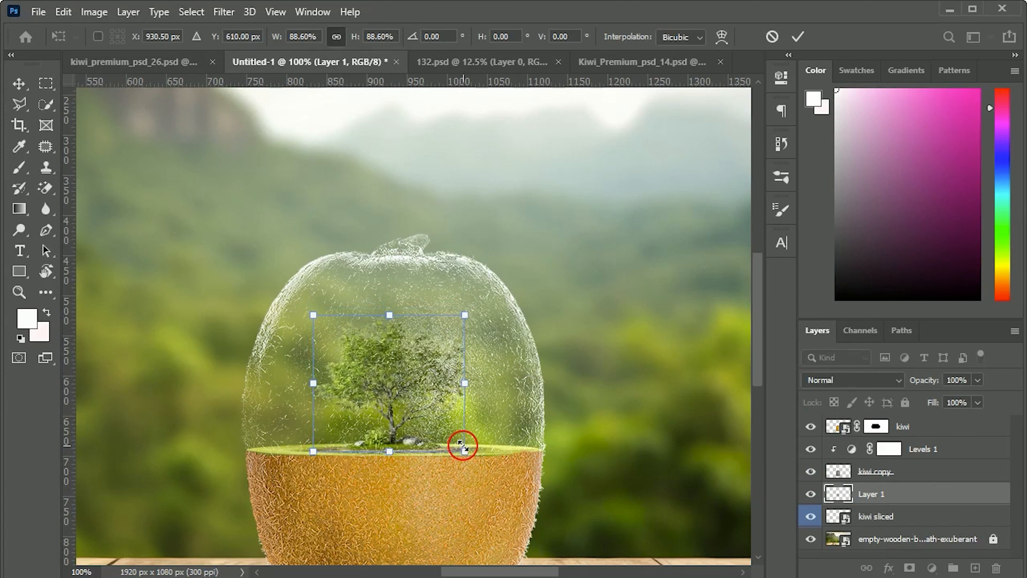
key("Return")
Step: Increase the glass contrast in the Levels 1 adjustment by setting the black input to 144 and the white input to 214
double_click(852, 450)
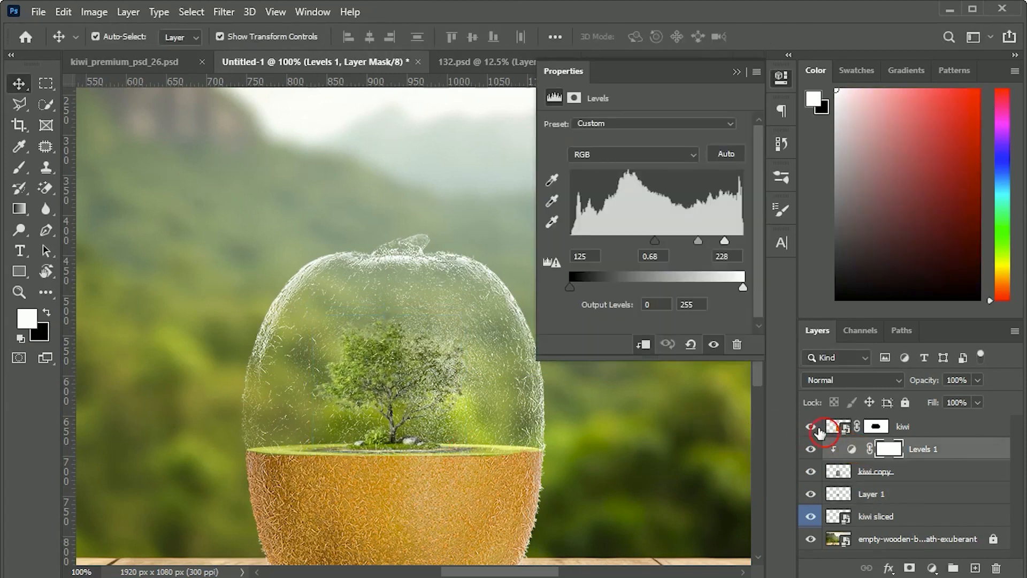
left_click_drag(657, 241, 666, 239)
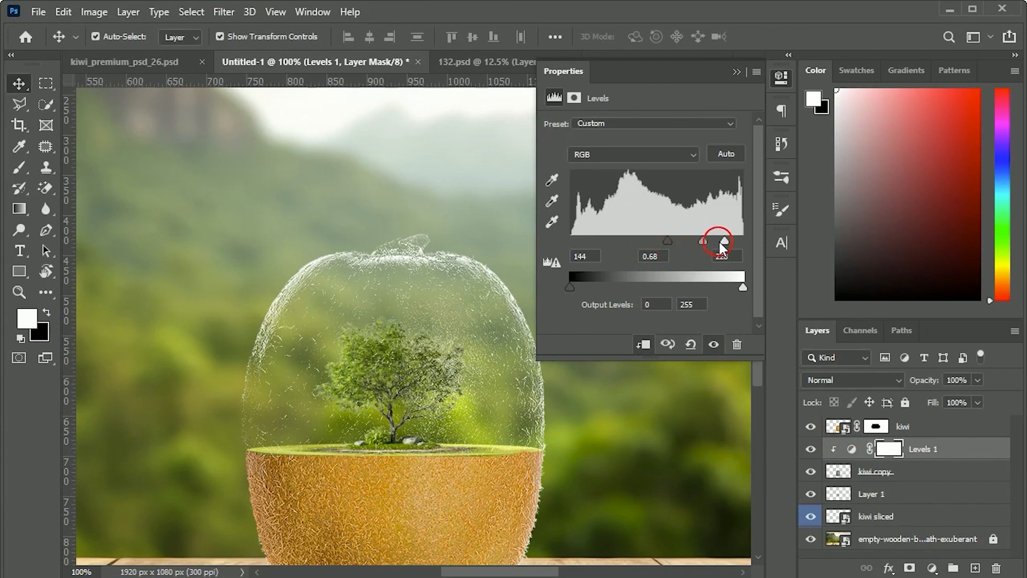
left_click_drag(718, 242, 716, 241)
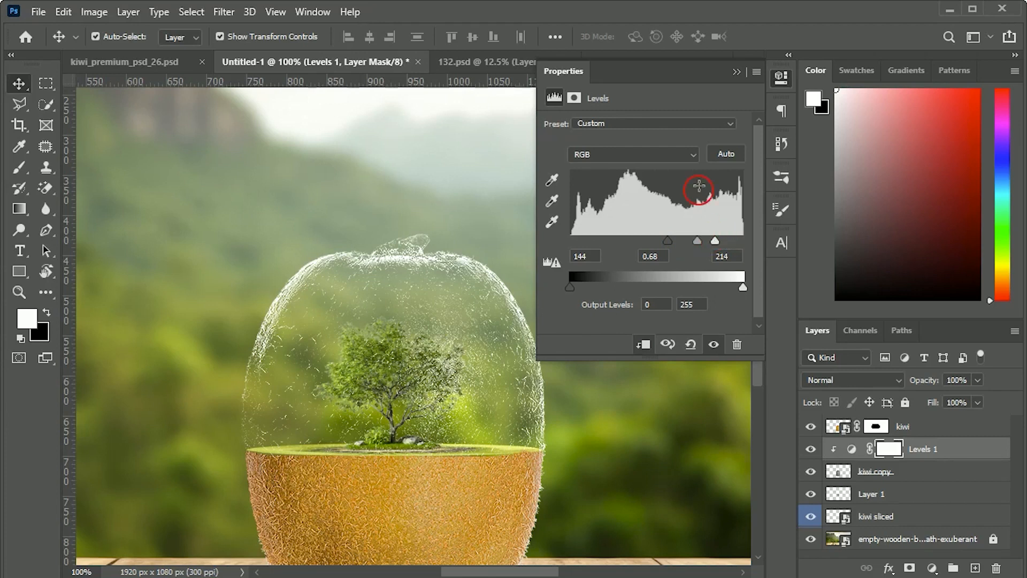
left_click(737, 73)
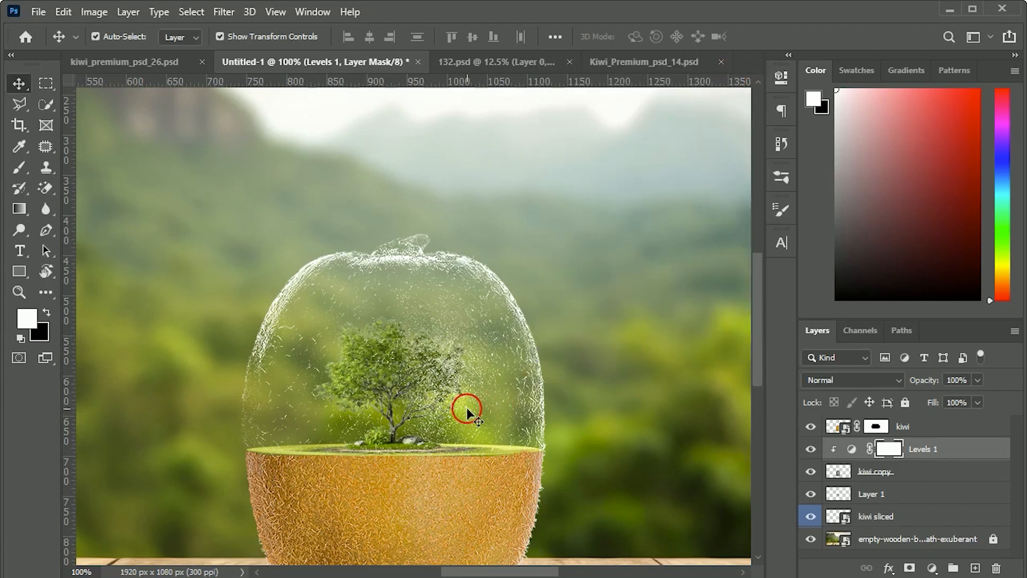
left_click(919, 495)
left_click(915, 515)
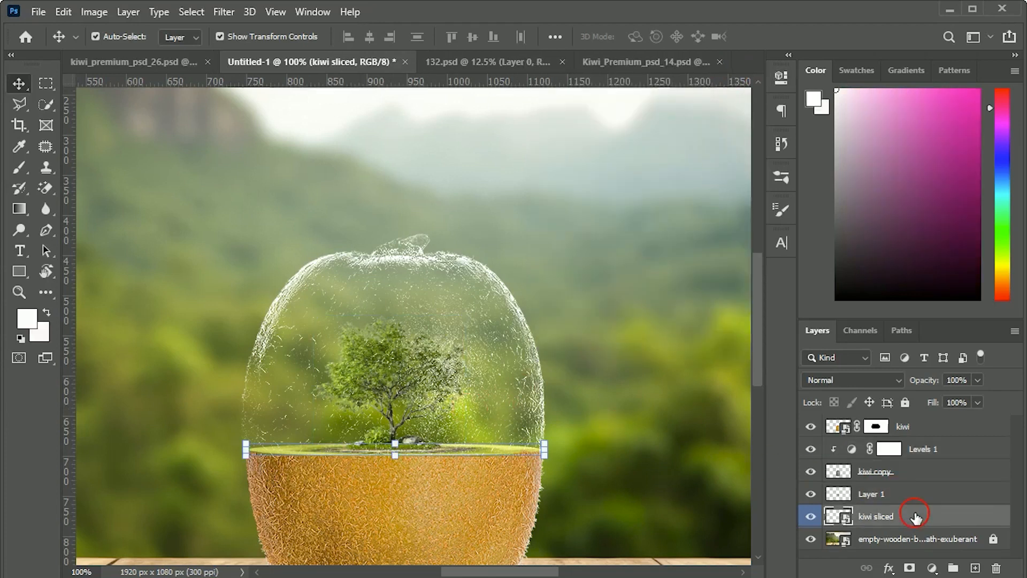
left_click(912, 502)
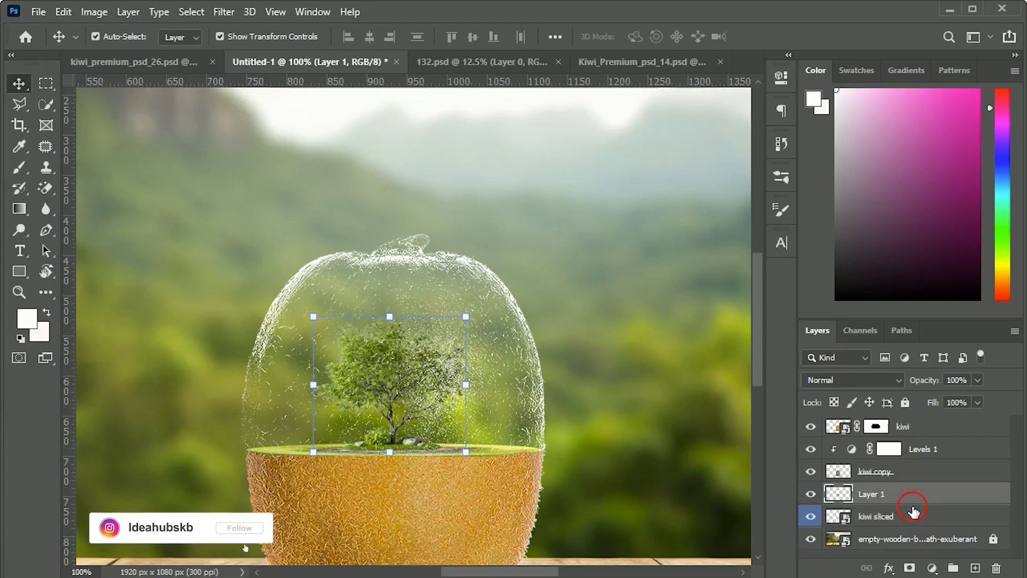
key("ctrl+0")
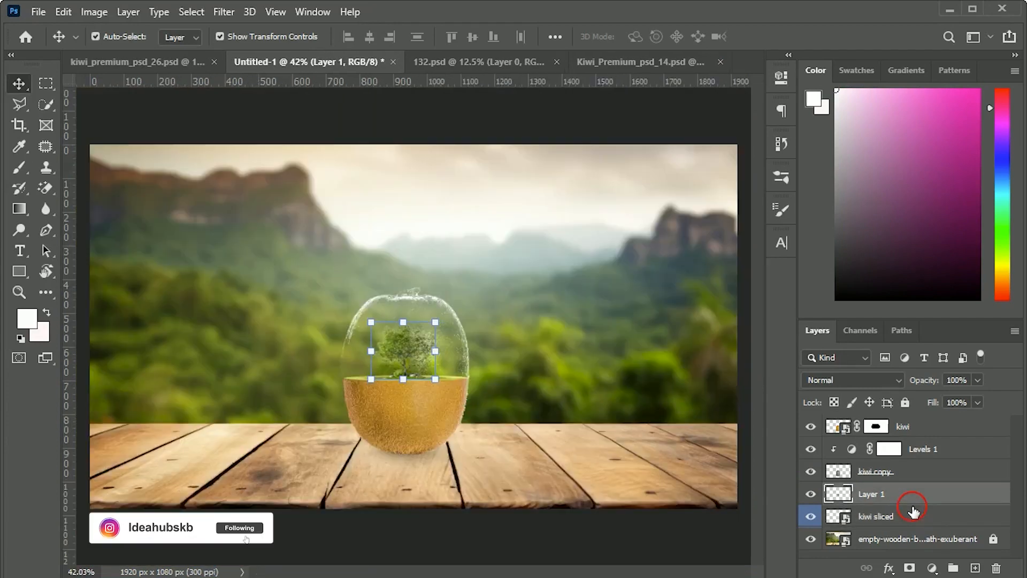
left_click(523, 537)
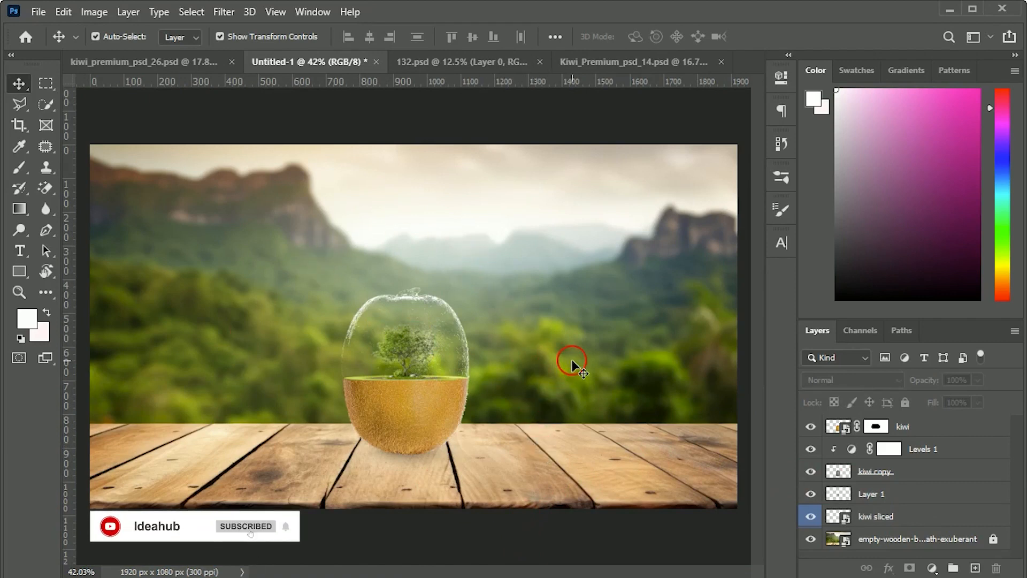
Step: Unlock the wooden table background layer and apply a Gaussian Blur with a 10-pixel radius to it
left_click(992, 540)
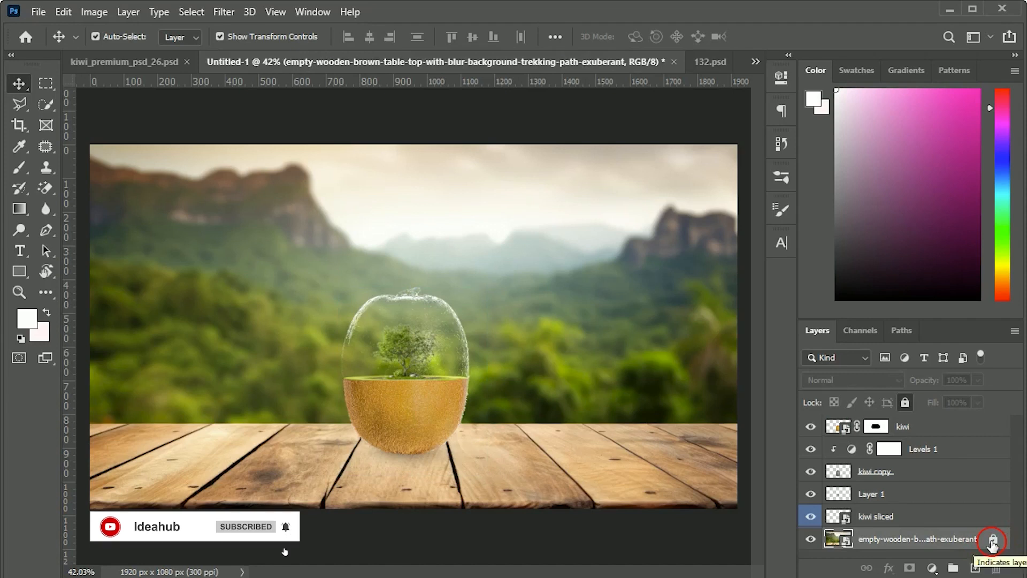
left_click(992, 541)
left_click(227, 18)
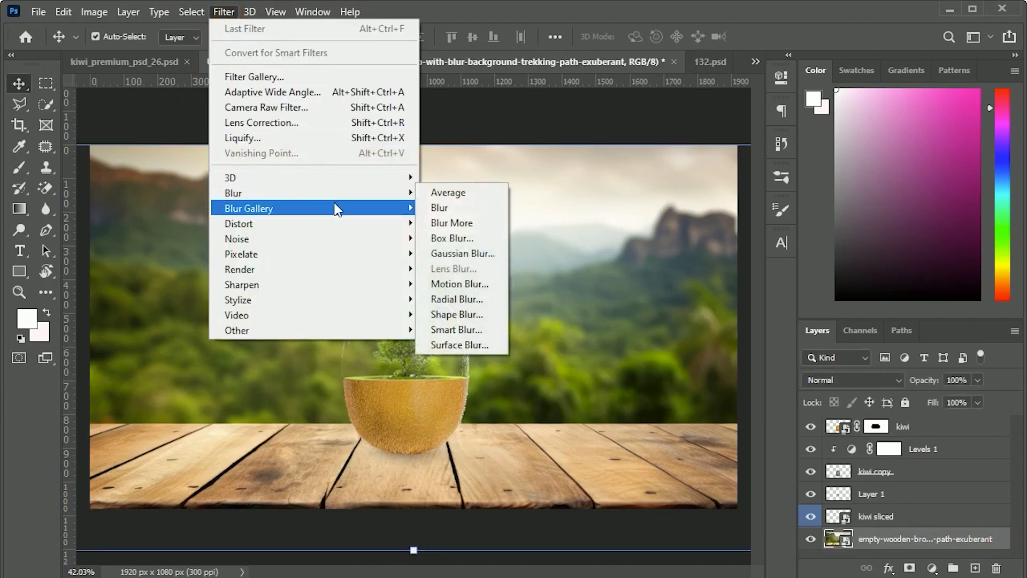
left_click(463, 254)
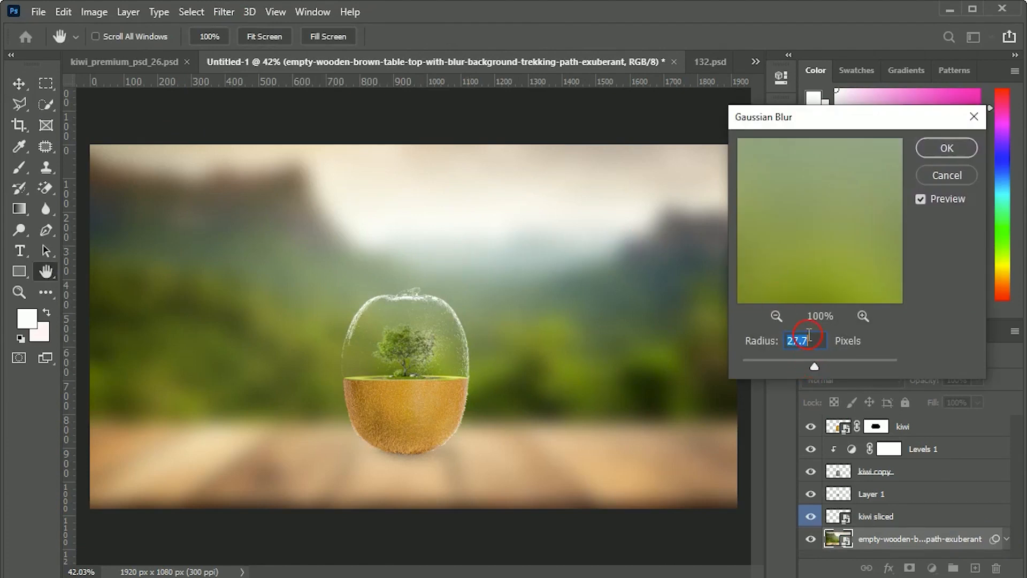
type("10")
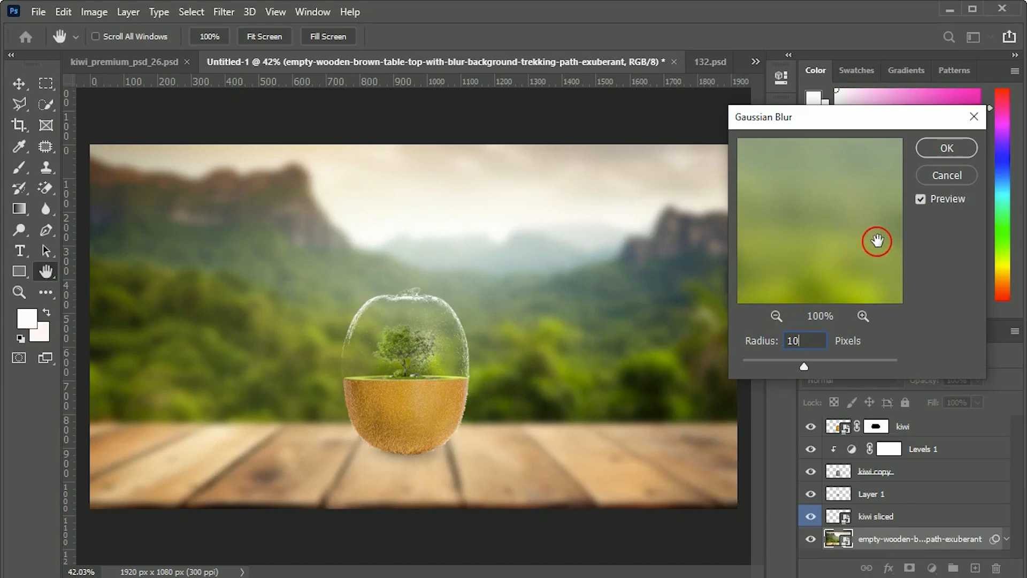
left_click(947, 147)
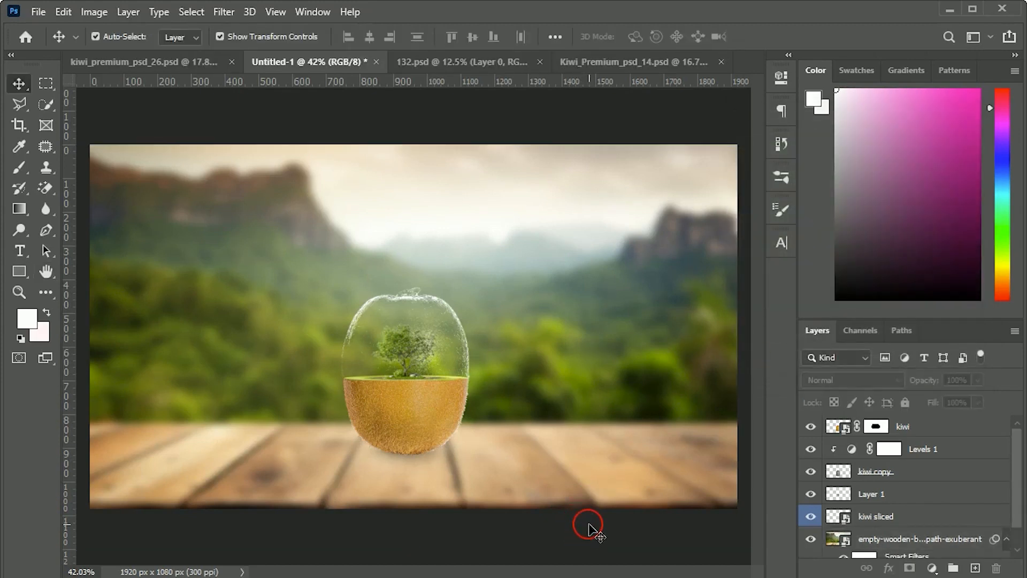